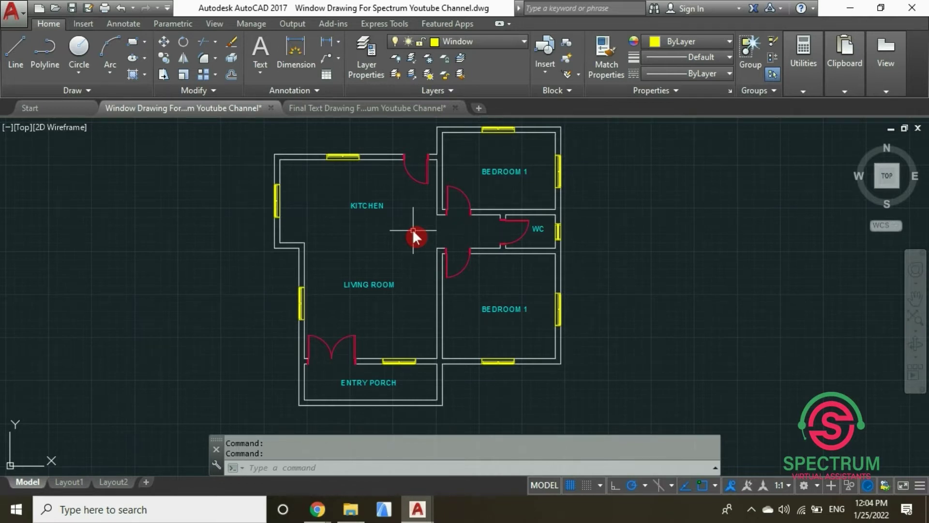
Step: Switch to the Final Text Drawing file, zoom in on the floor plan, and confirm Text is the current layer
left_click(398, 104)
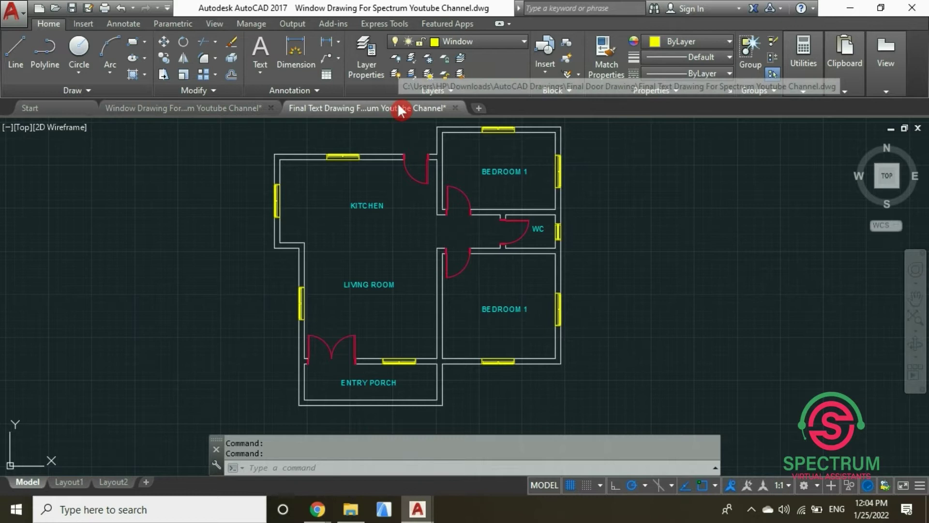
middle_click_drag(398, 204, 399, 181)
left_click(915, 320)
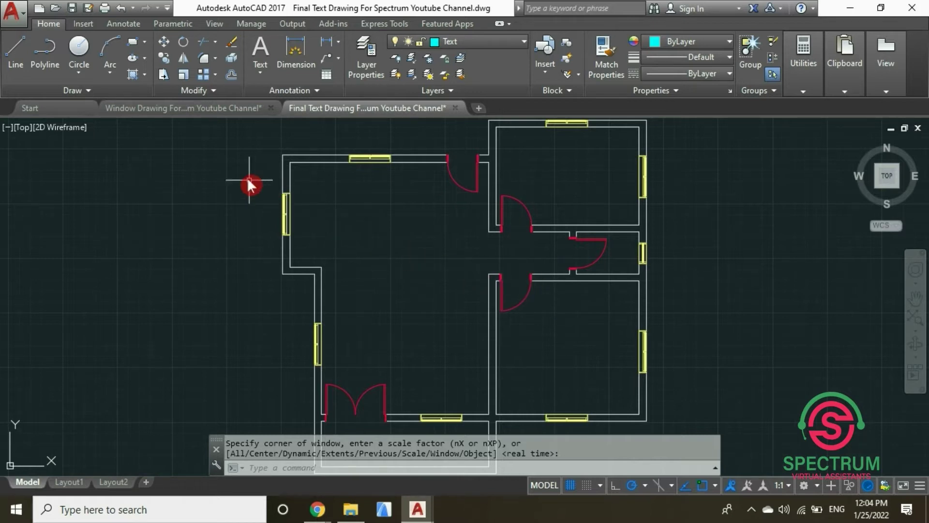
left_click(436, 40)
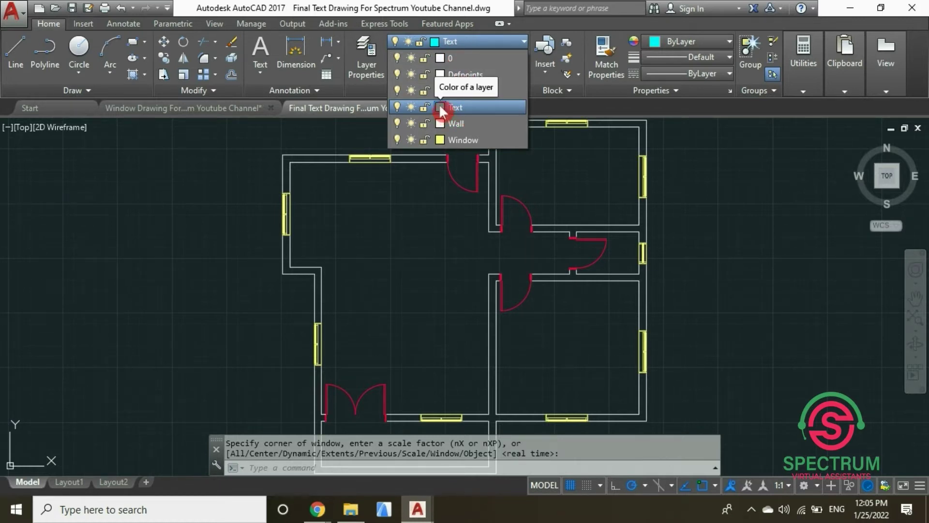
left_click(430, 239)
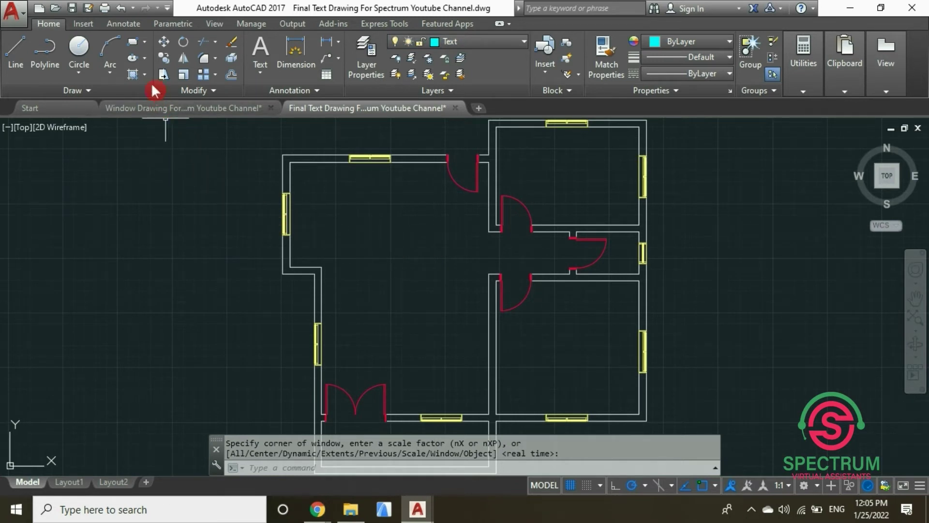
Step: Open the text style settings and keep the Standard style's font as Arial Regular
left_click(127, 24)
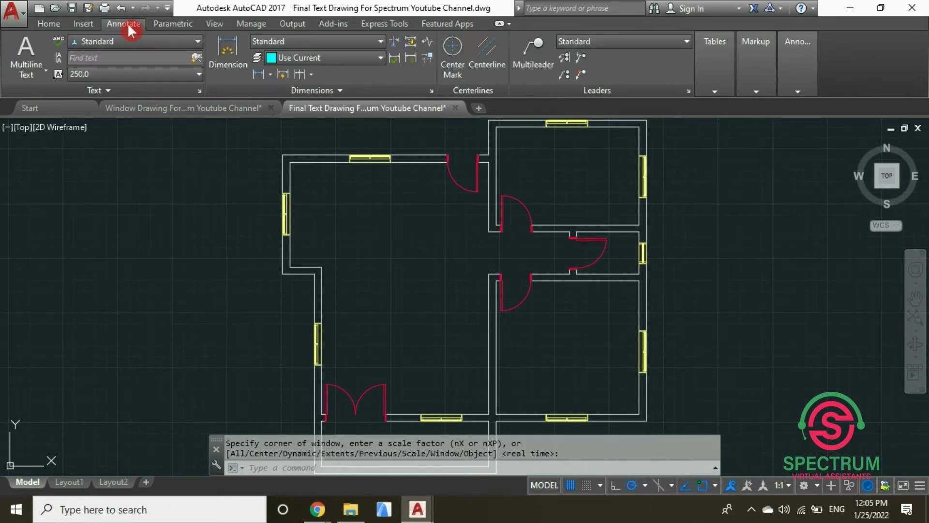
left_click(161, 42)
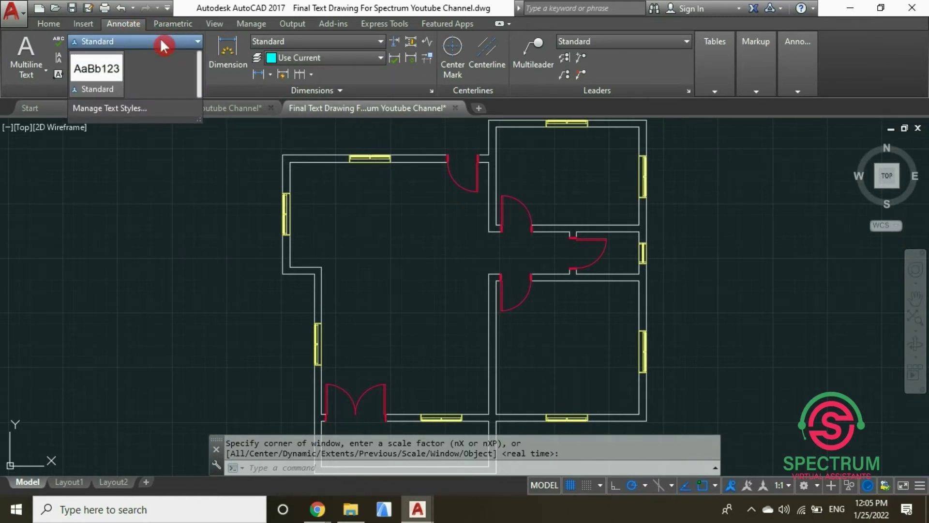
left_click(120, 106)
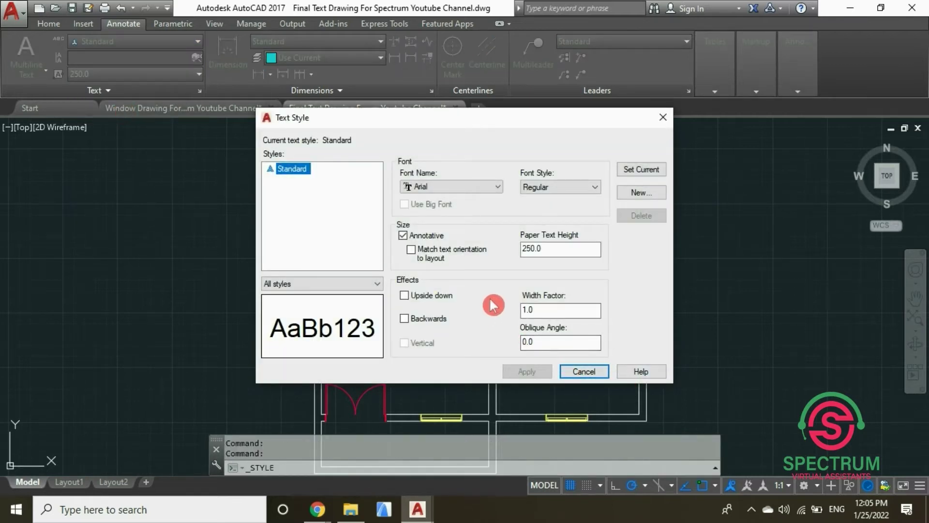
left_click(498, 187)
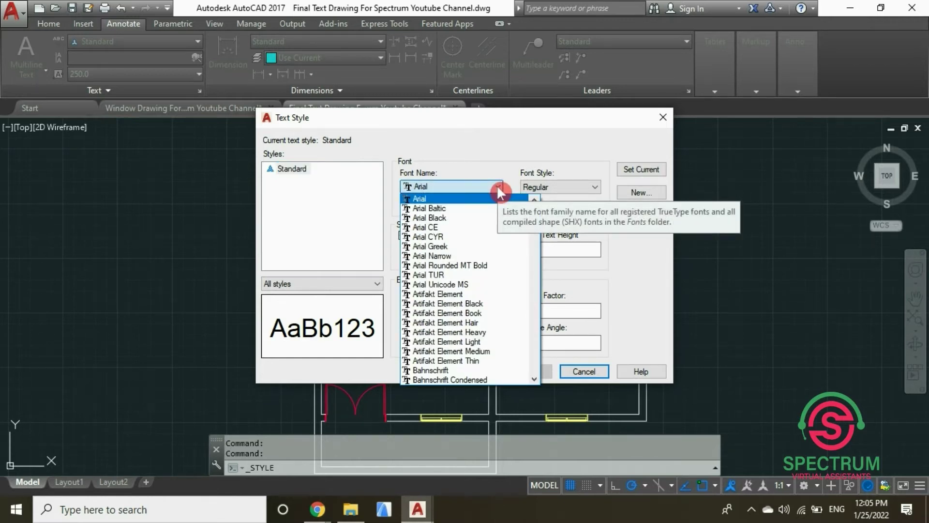
left_click(497, 186)
left_click(594, 188)
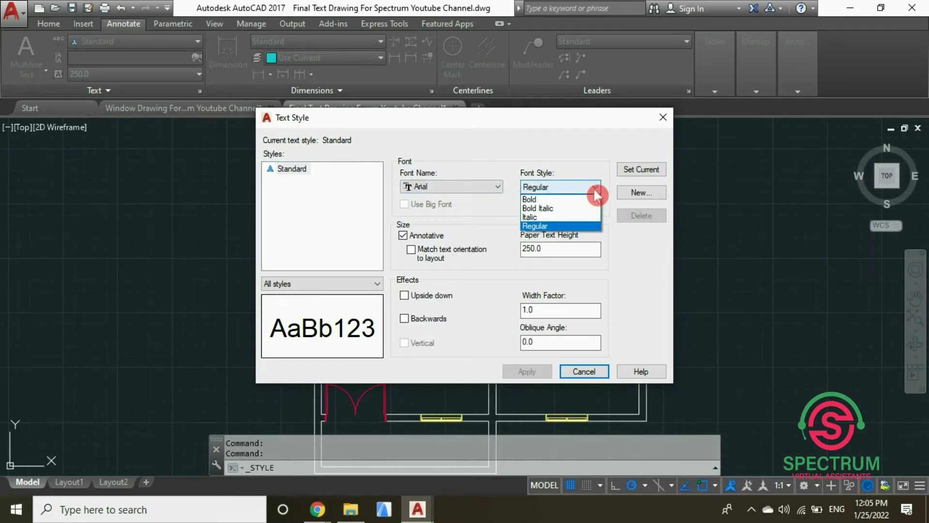
left_click(593, 187)
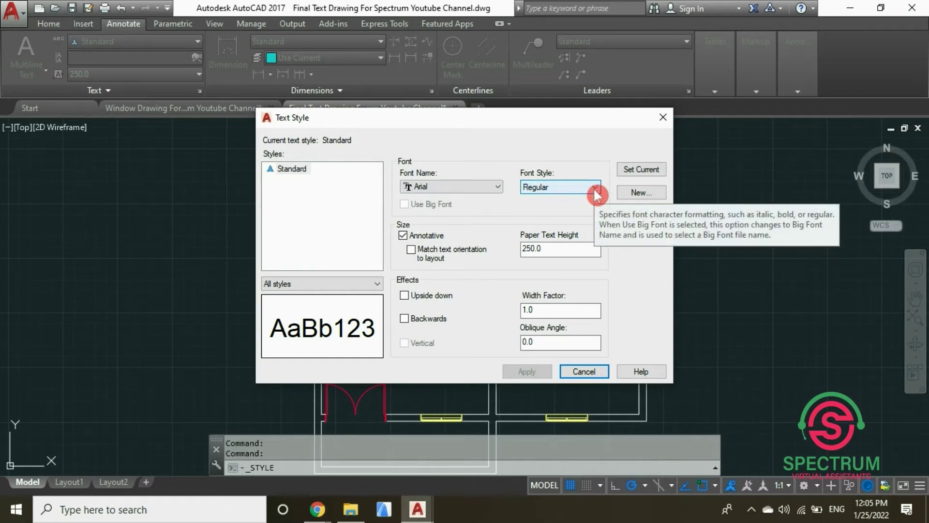
Step: Change the paper text height from 250 to 200, apply it, and close the dialog
left_click(548, 249)
left_click_drag(548, 248, 491, 254)
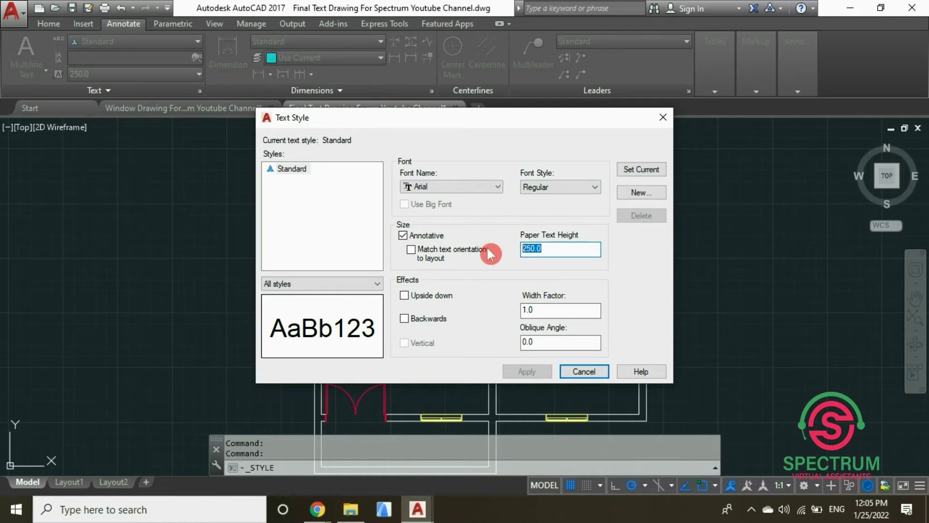
type("200")
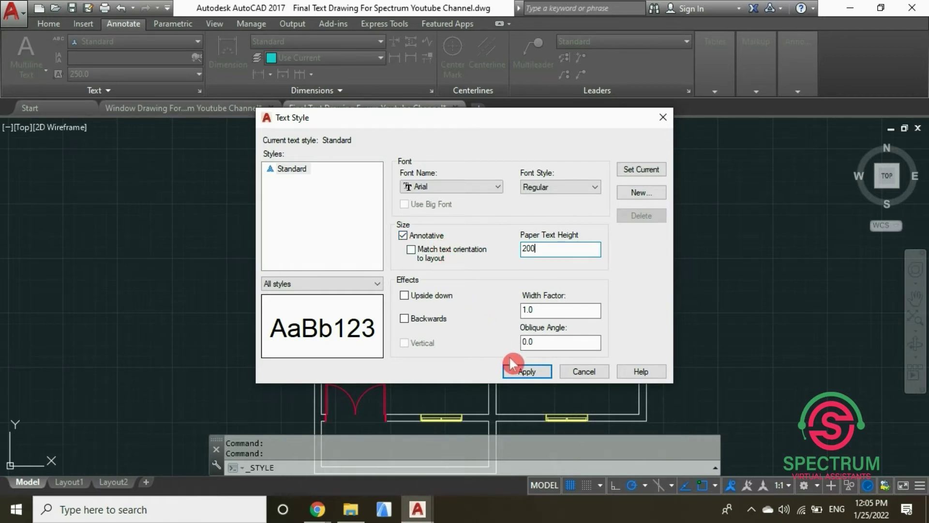
left_click(530, 370)
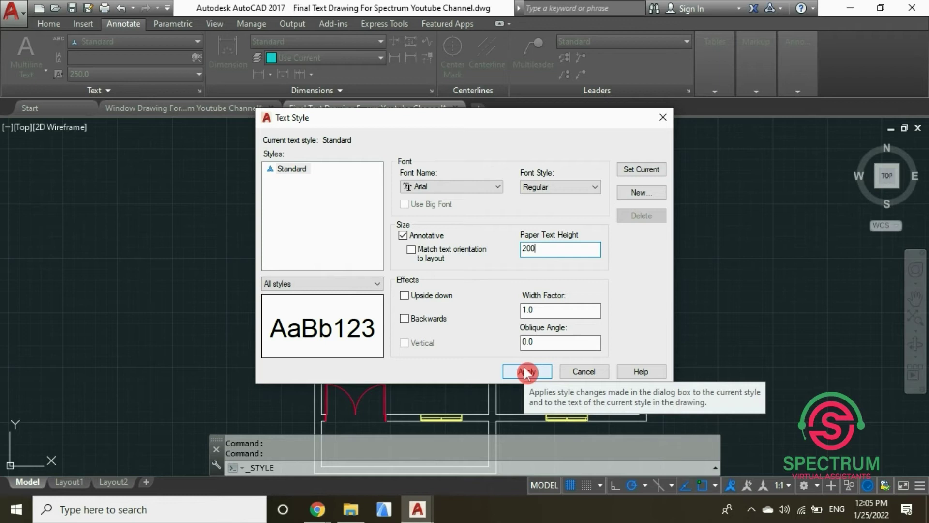
left_click(526, 372)
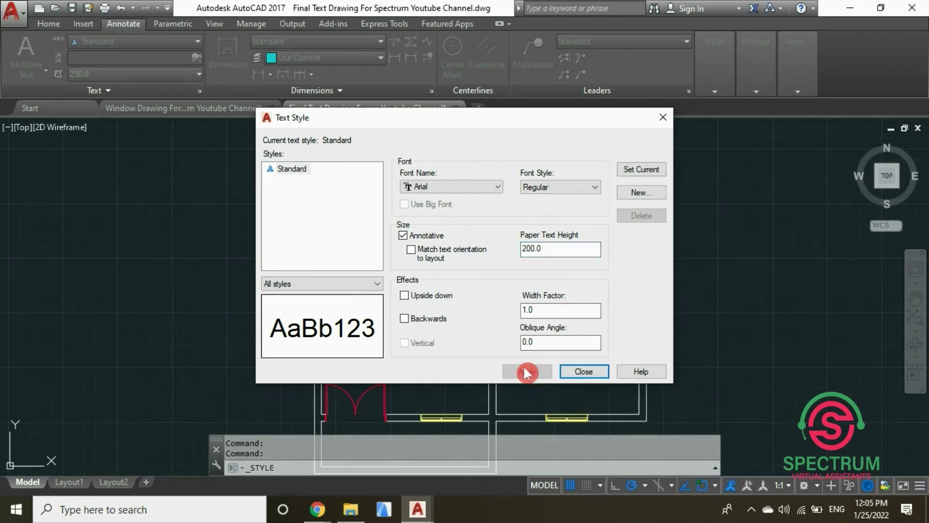
left_click(583, 370)
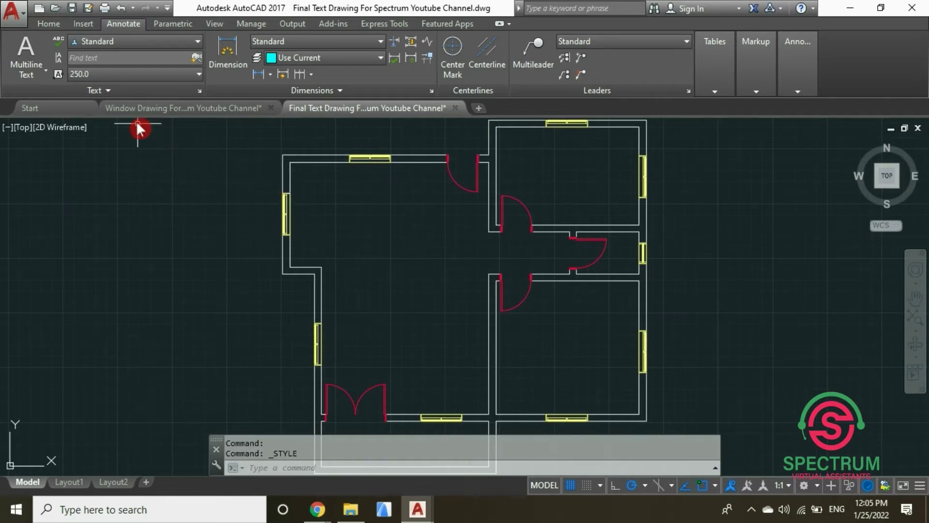
Step: Draw a multiline text box in the upper-left room and type KITCHEN
left_click(40, 71)
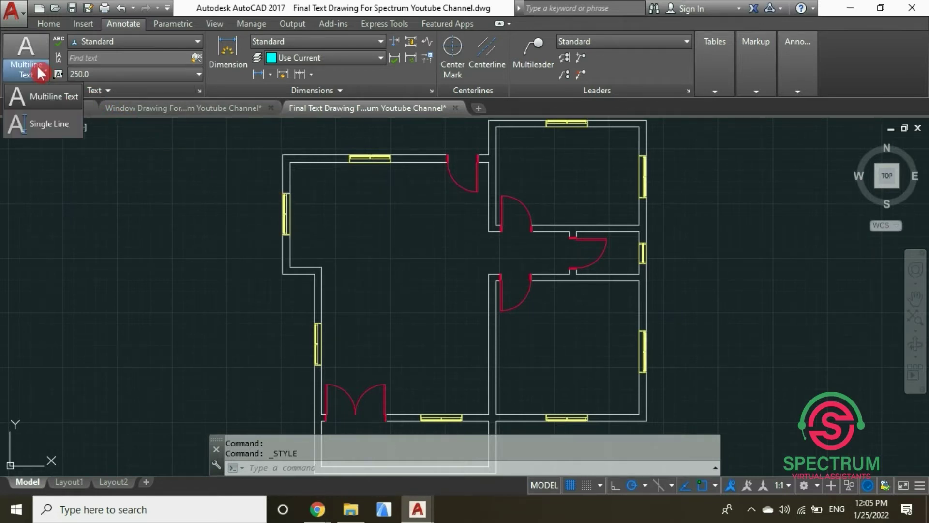
left_click(40, 96)
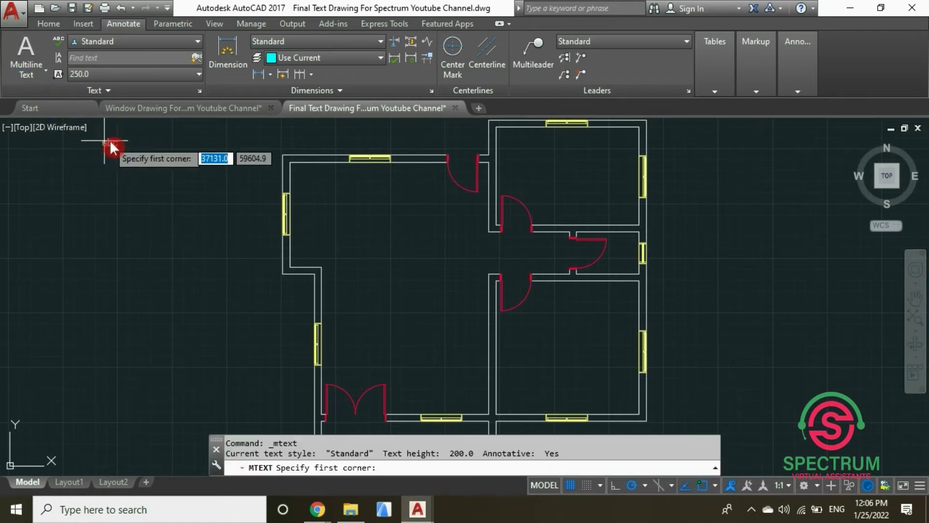
scroll(386, 187, "up", 2)
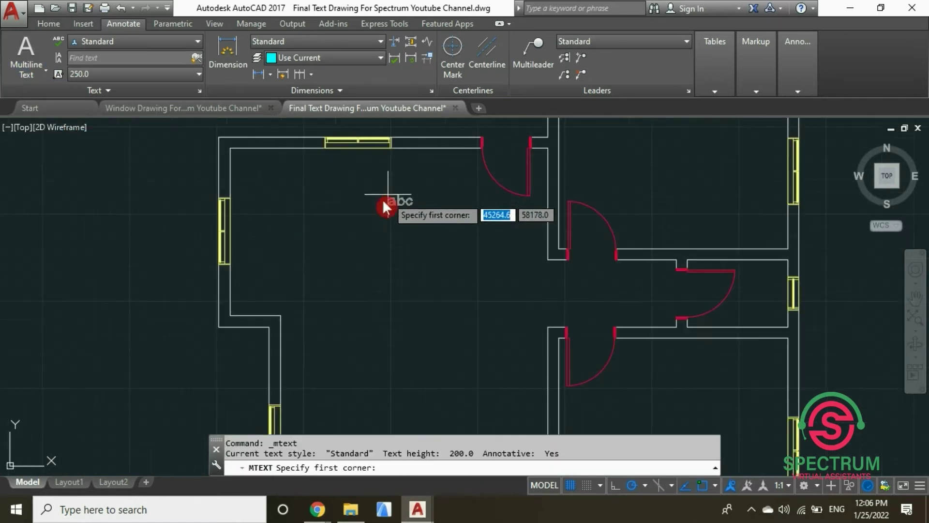
left_click(343, 211)
left_click(464, 255)
type("KI")
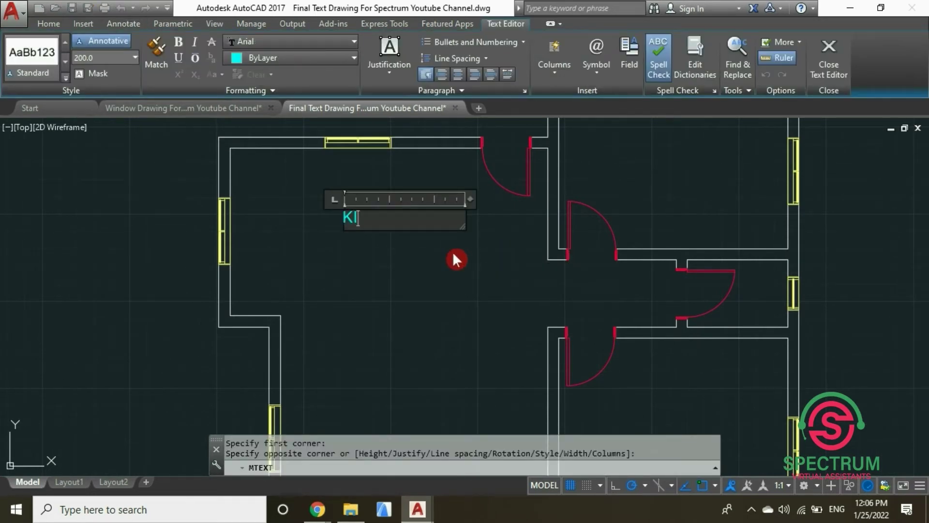
type("TCHEN")
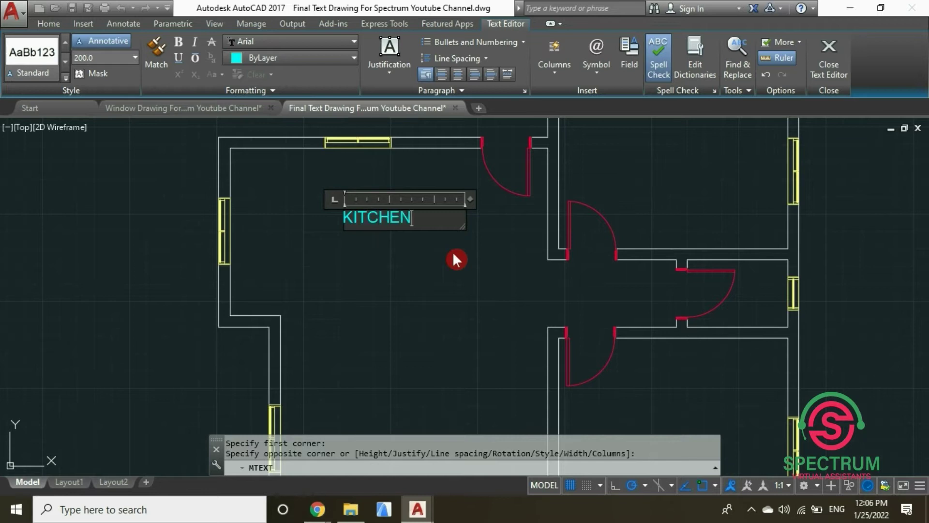
left_click(451, 255)
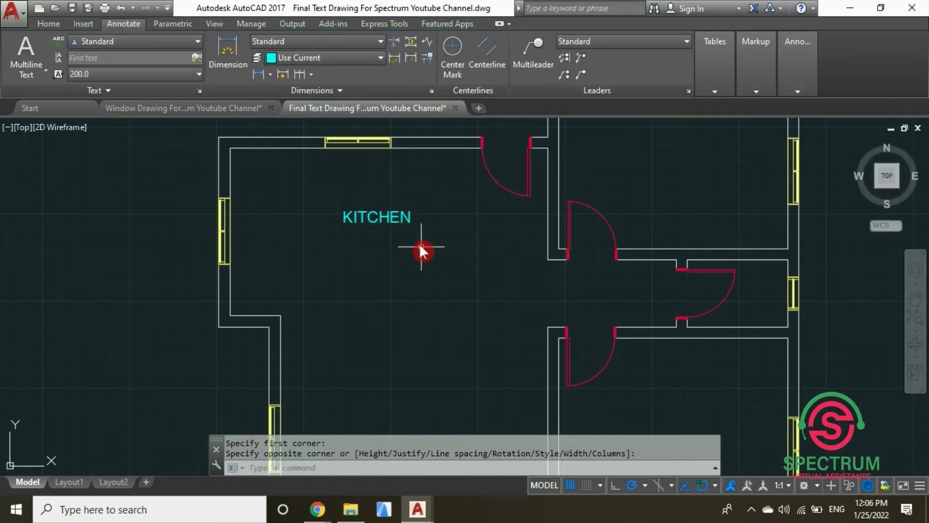
Step: Move the KITCHEN label slightly lower and further into the upper-left room
left_click(398, 218)
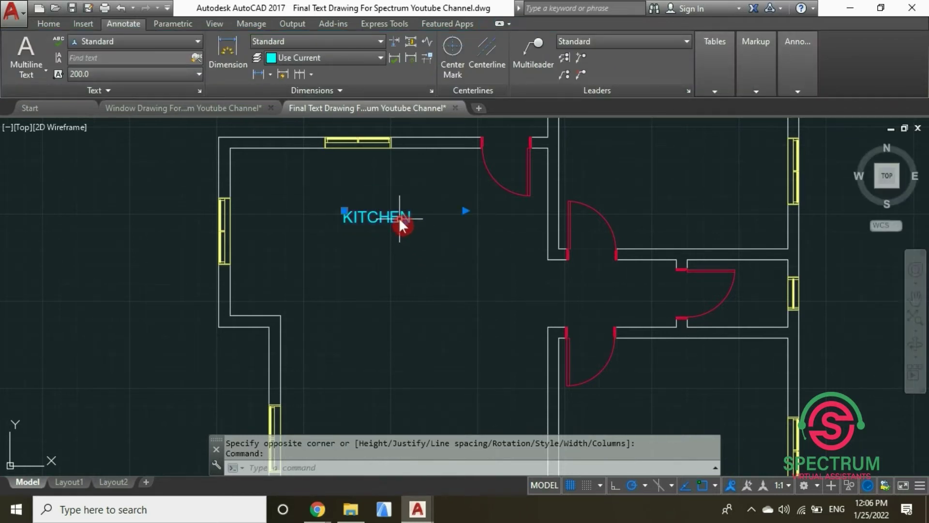
right_click(478, 234)
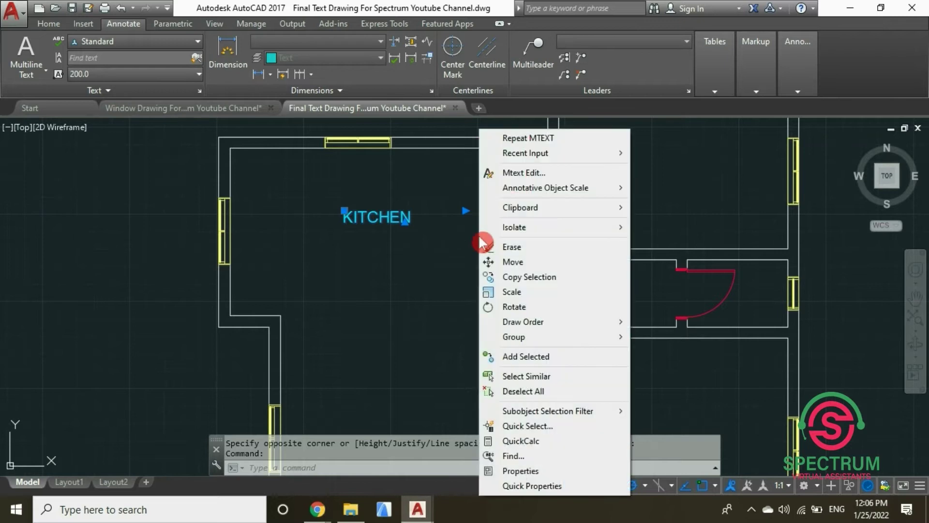
left_click(523, 262)
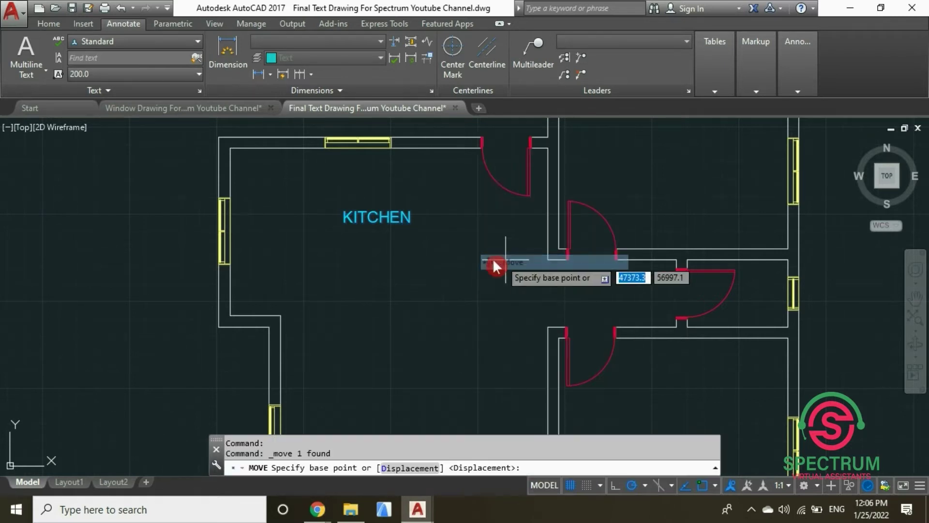
left_click(378, 217)
scroll(390, 249, "down", 2)
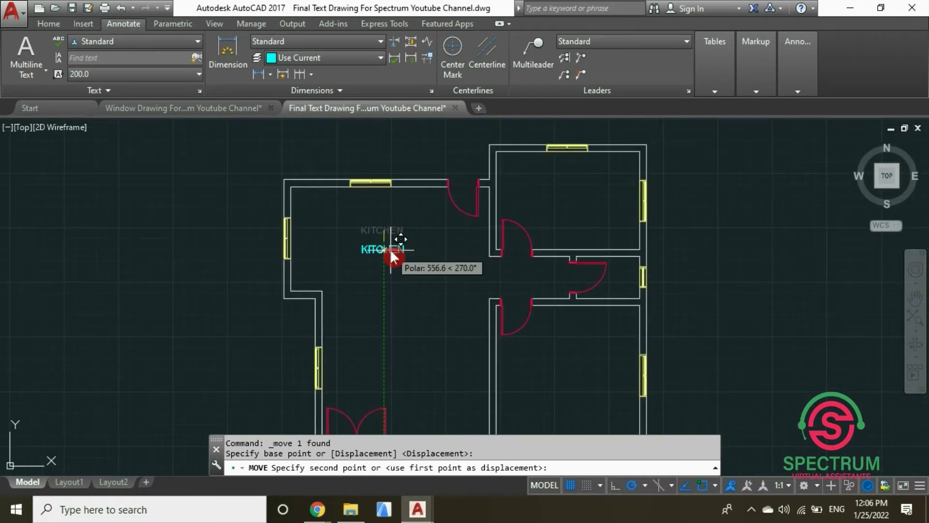
left_click(395, 248)
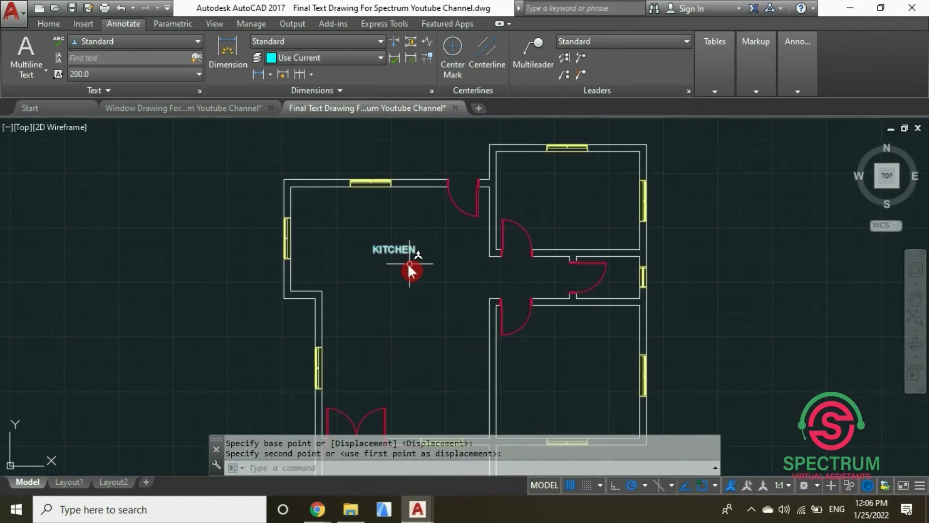
key("Escape")
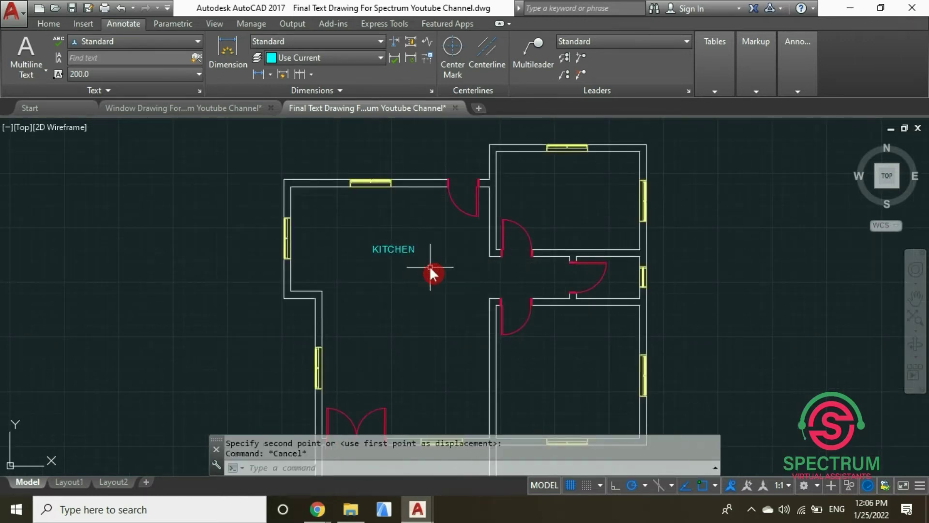
scroll(430, 266, "up", 2)
scroll(429, 265, "up", 2)
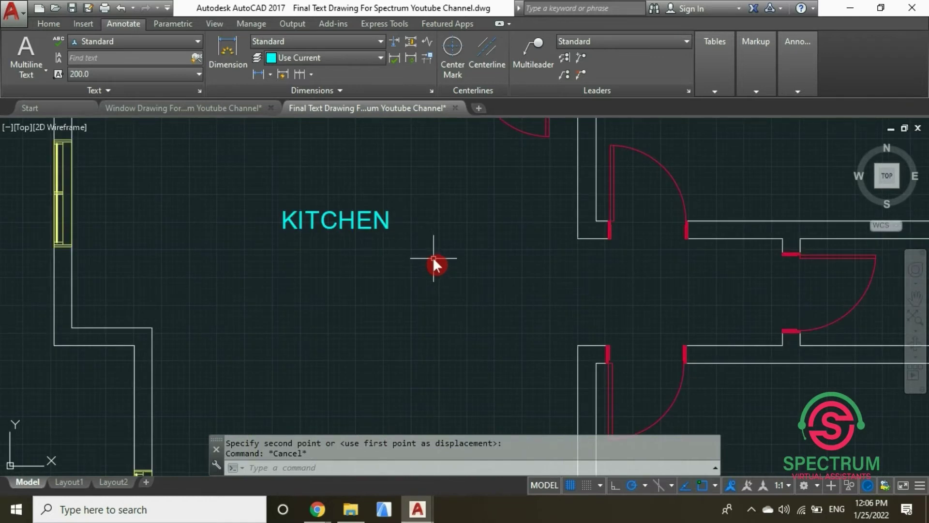
left_click(375, 218)
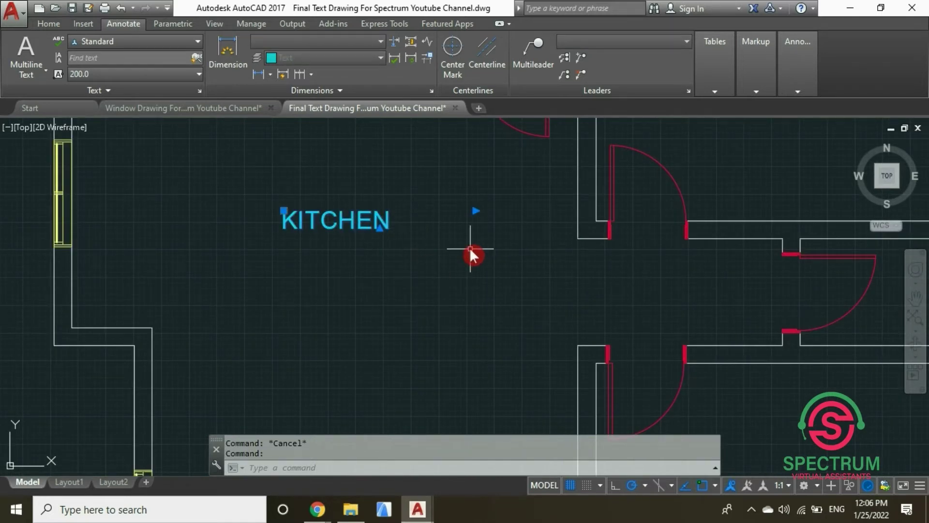
type("PR")
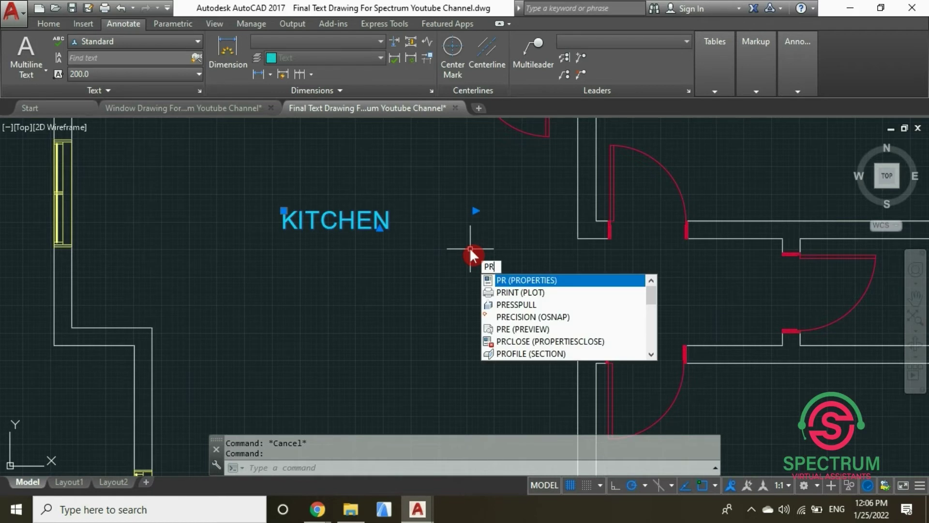
key("Return")
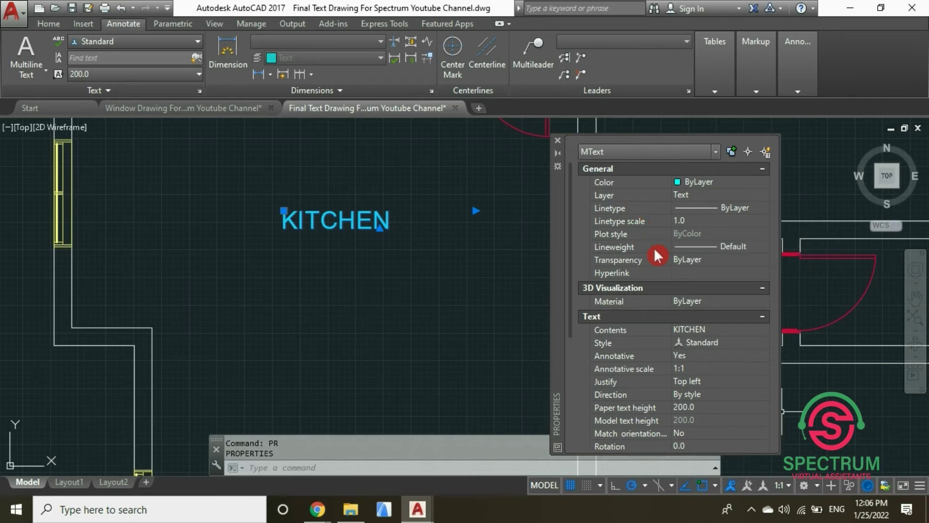
left_click(761, 167)
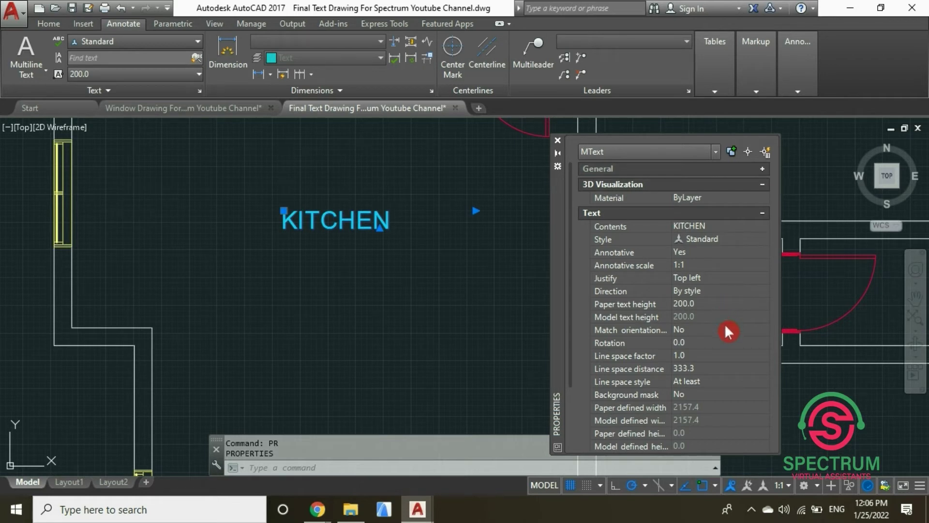
left_click(690, 303)
left_click(699, 304)
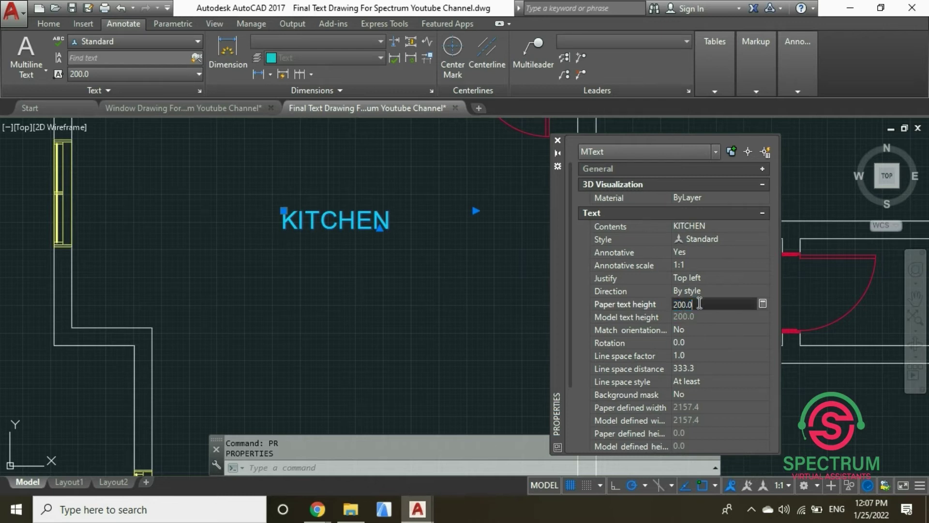
key("BackSpace")
key("BackSpace")
key("BackSpace")
key("BackSpace")
type("50")
left_click(737, 343)
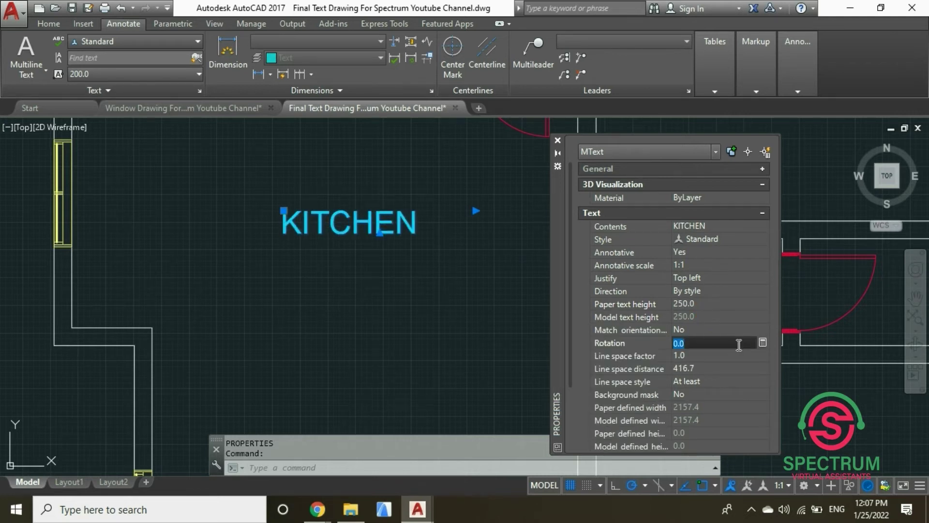
left_click(748, 316)
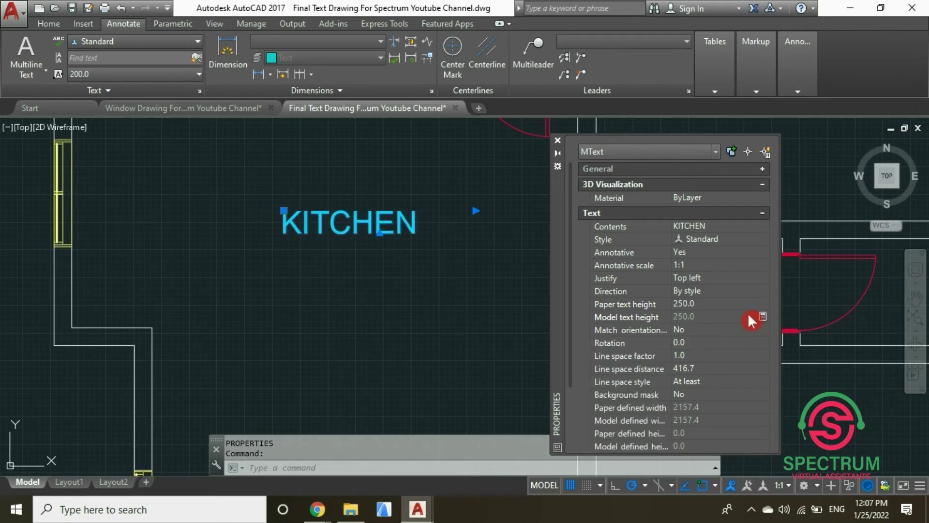
left_click(557, 140)
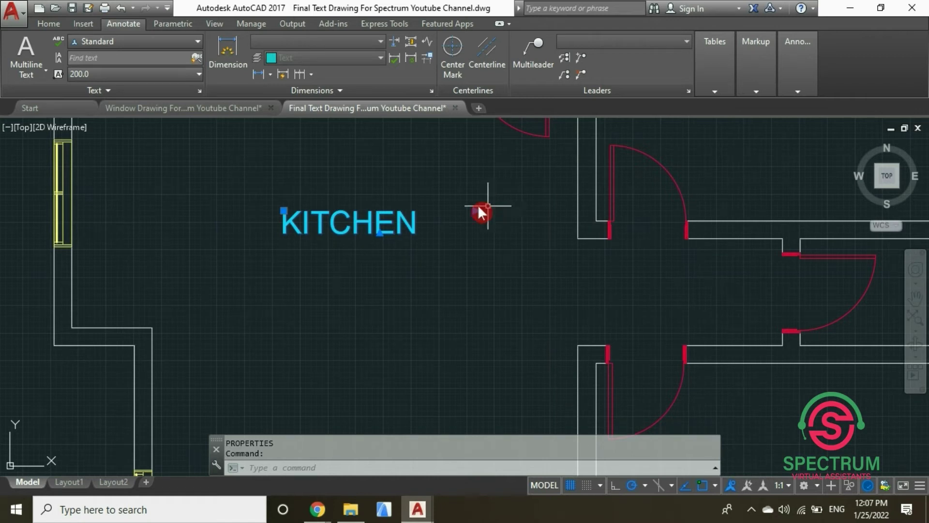
scroll(399, 193, "down", 3)
scroll(398, 196, "down", 2)
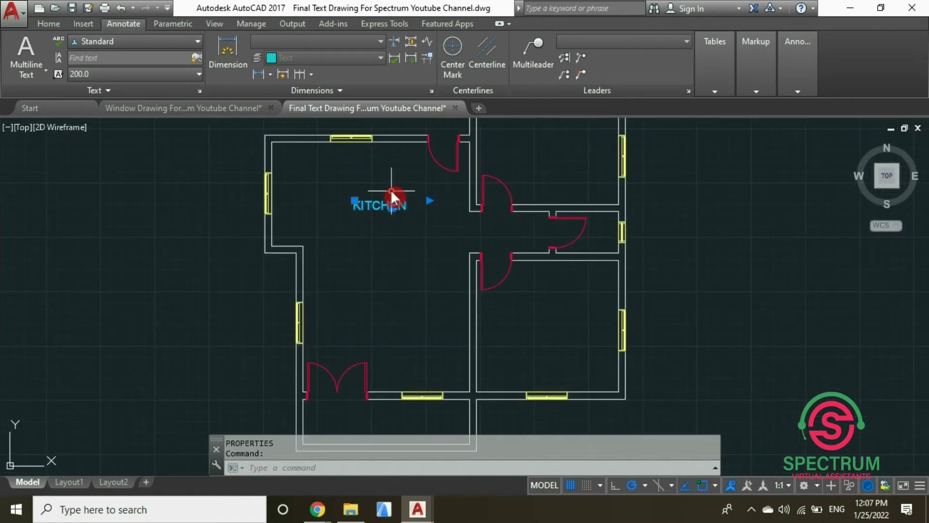
scroll(390, 190, "up", 2)
type("P")
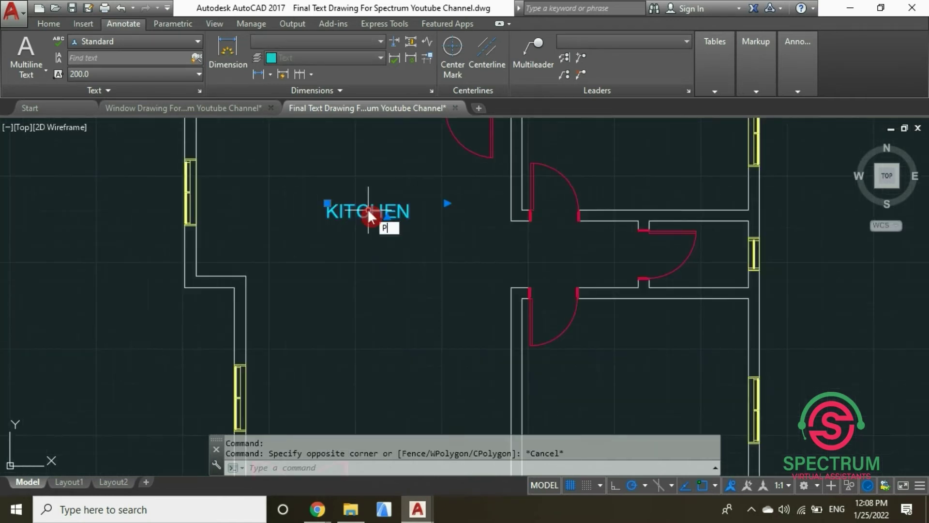
type("R")
key("Return")
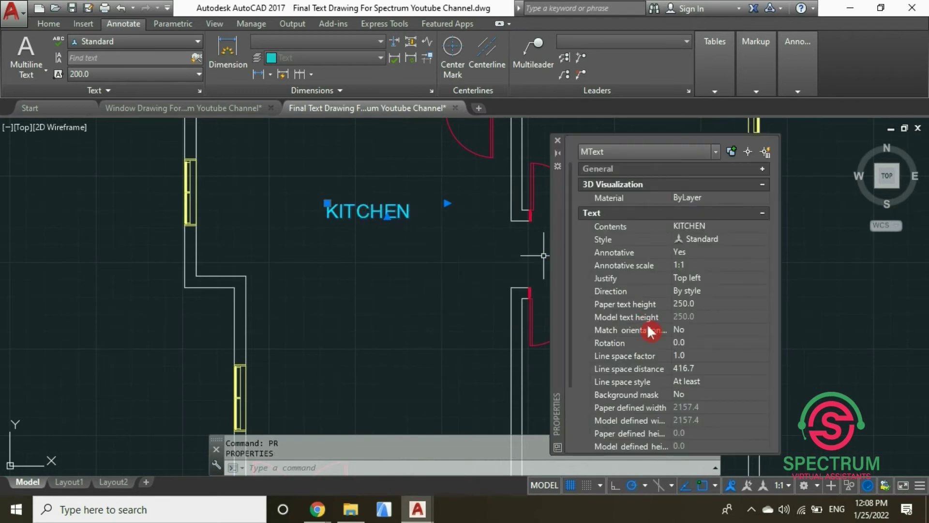
left_click(684, 304)
type("200")
key("Return")
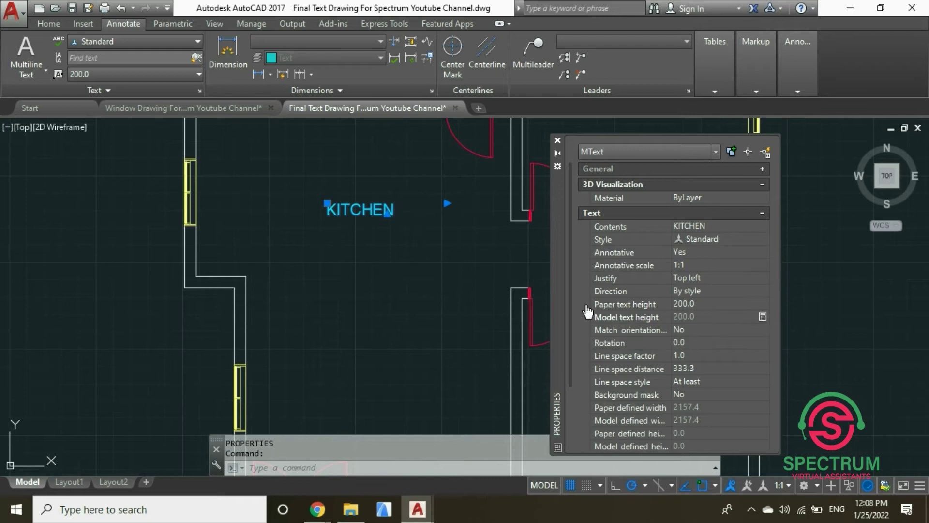
left_click(558, 137)
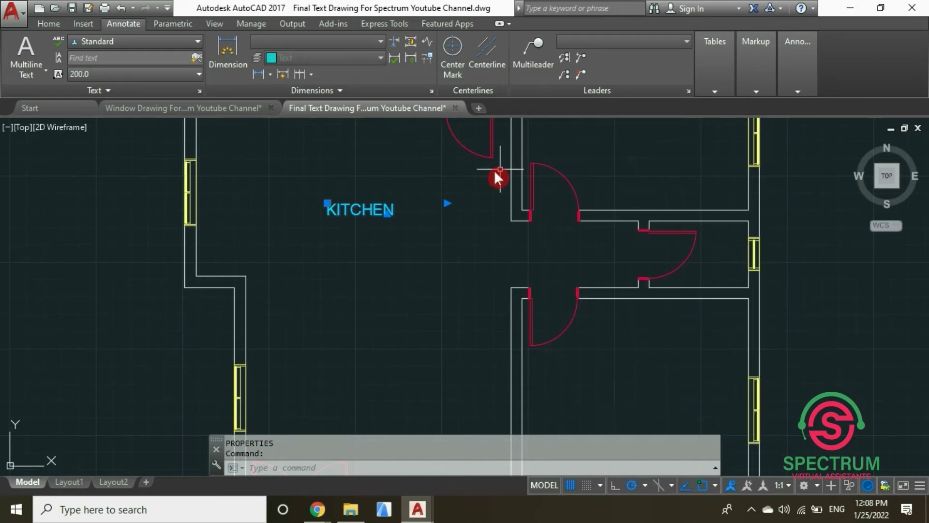
left_click(402, 243)
key("Escape")
key("Escape")
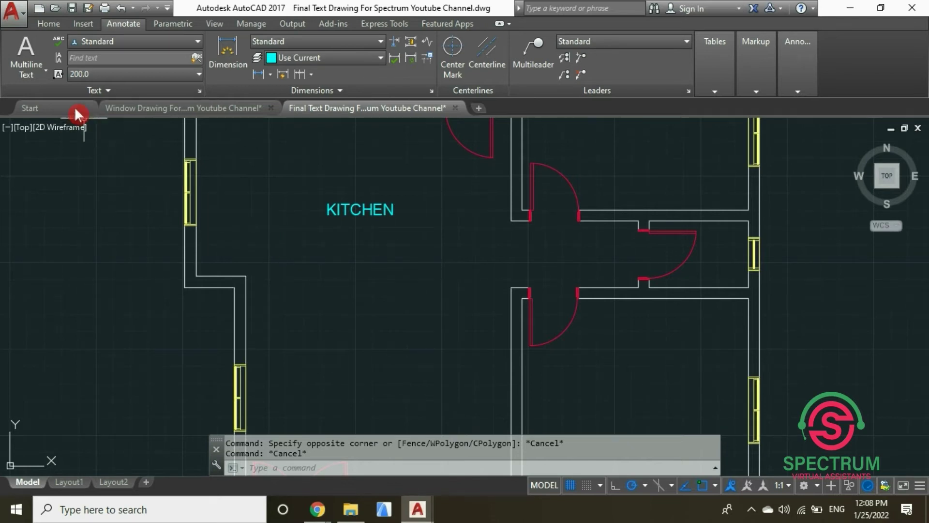
Step: Draw a small multiline text box below the kitchen and type LIVING ROOM, wrapping onto two lines
left_click(41, 68)
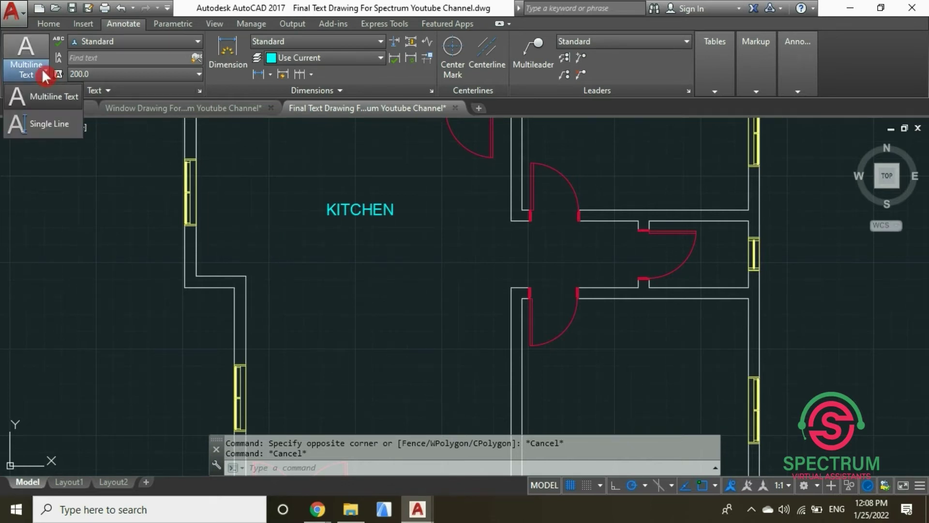
left_click(55, 97)
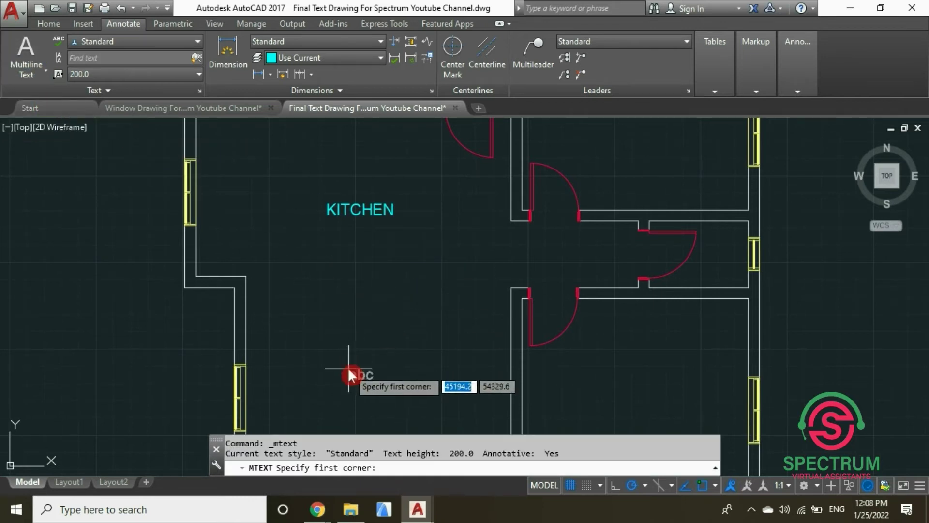
scroll(333, 331, "down", 3)
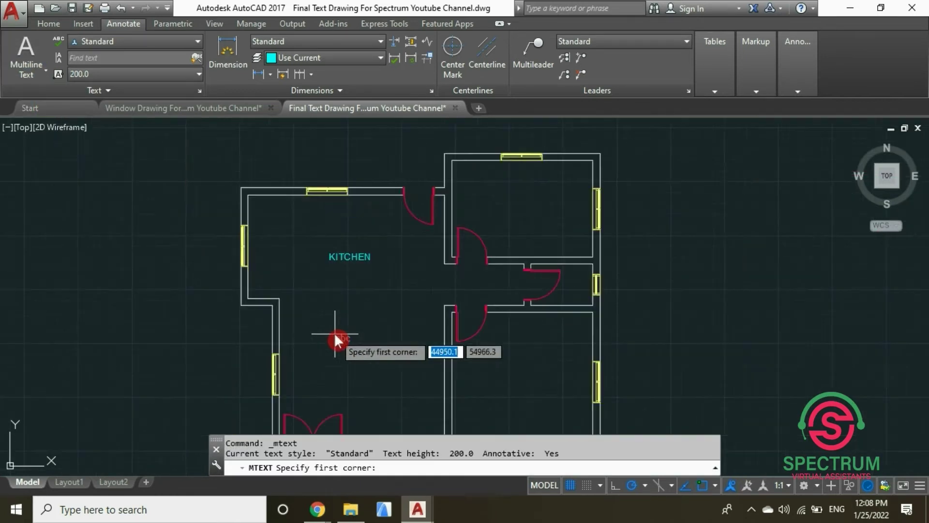
scroll(335, 333, "down", 2)
scroll(340, 361, "up", 2)
left_click(334, 339)
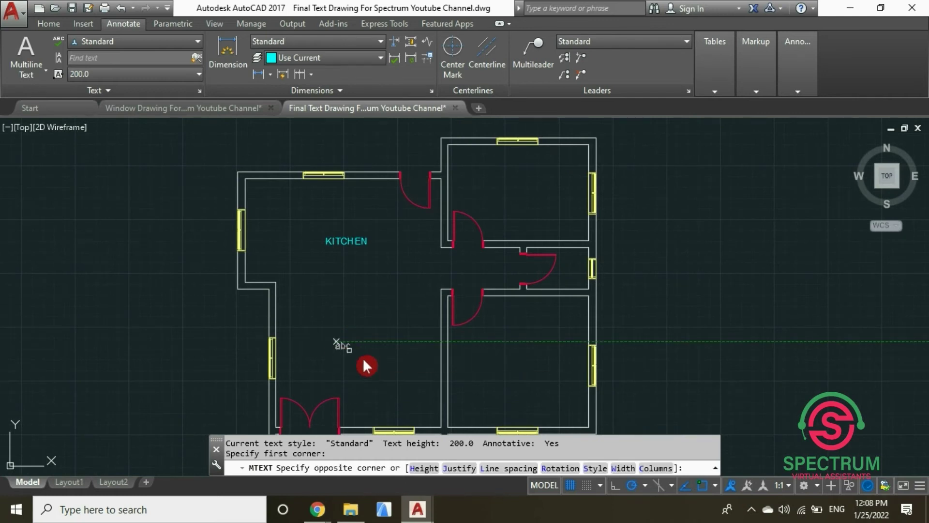
left_click(390, 352)
scroll(357, 359, "up", 4)
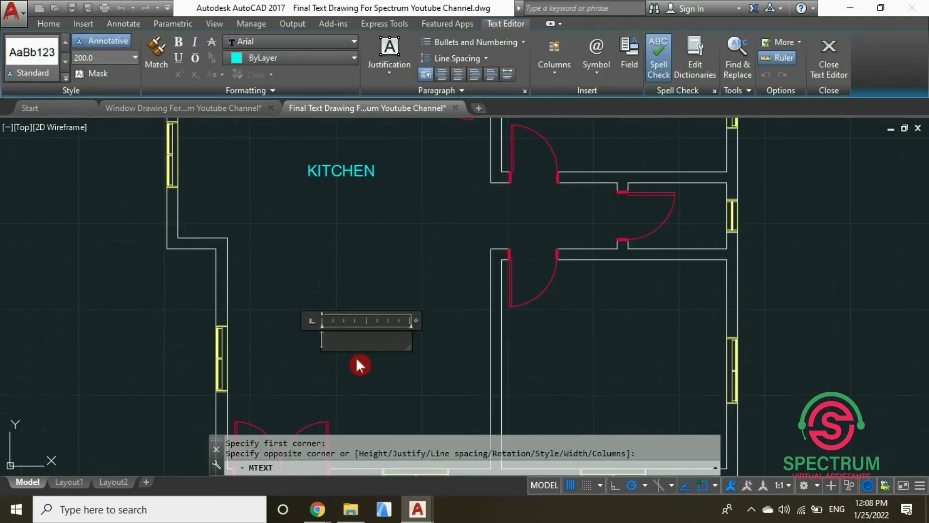
type("LIVI")
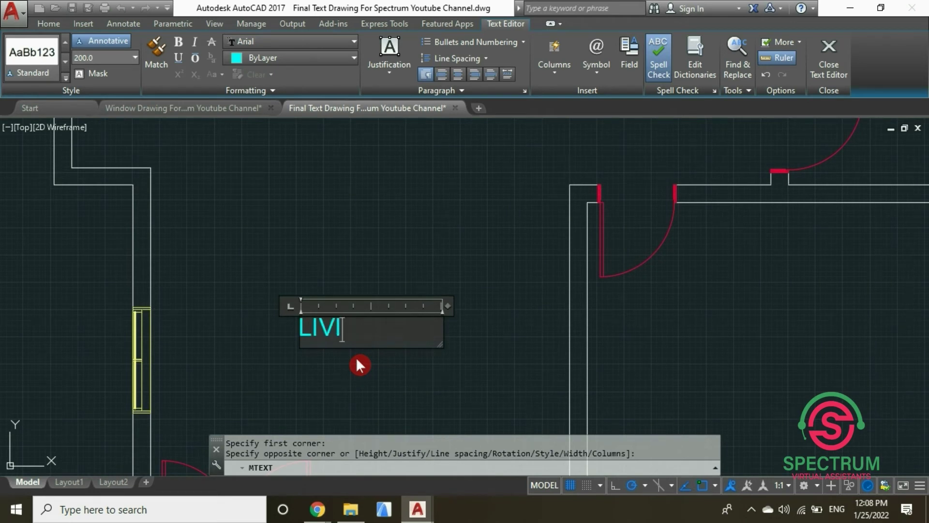
type("NG ROOM")
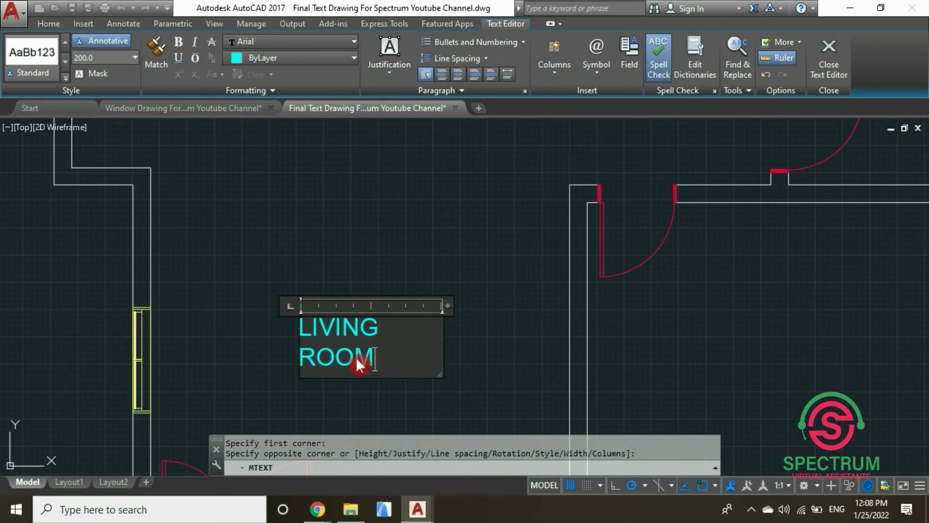
left_click(453, 399)
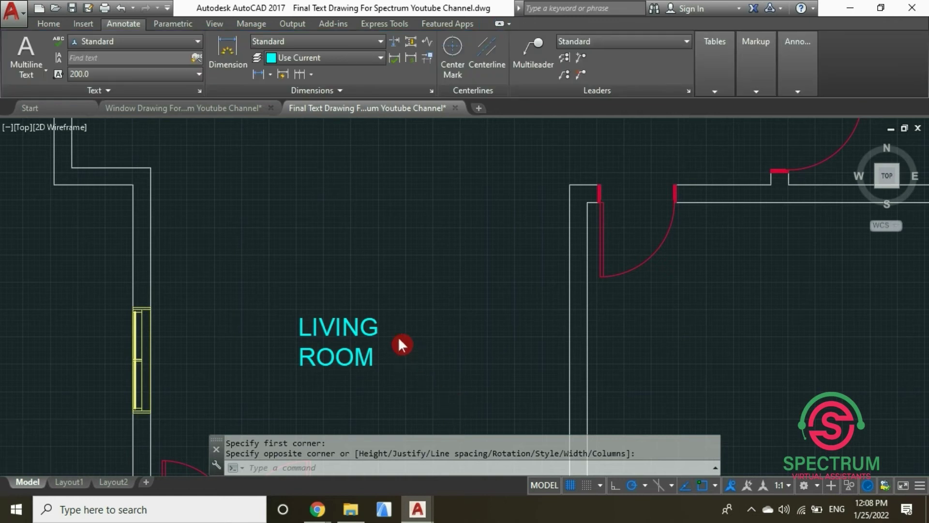
scroll(382, 342, "down", 2)
Step: Widen the LIVING ROOM text box so the label fits on one line
left_click(379, 343)
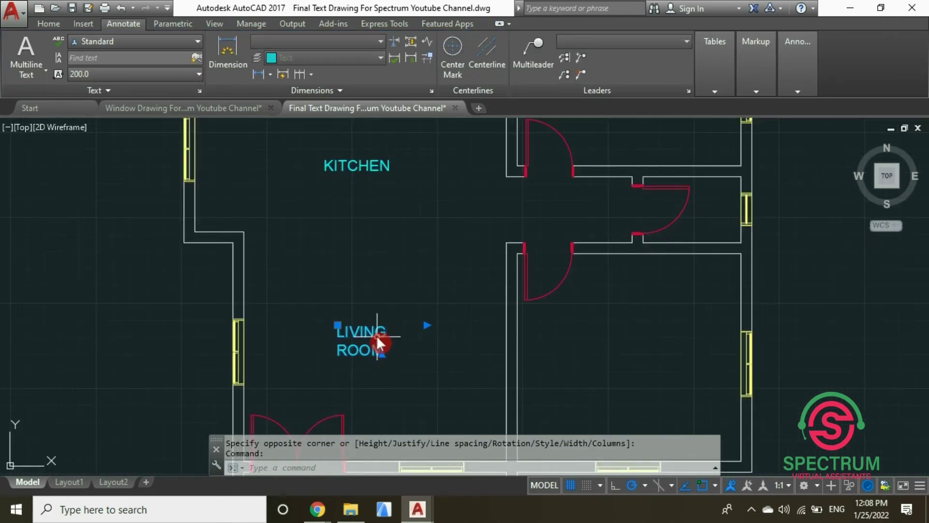
left_click(430, 323)
left_click(457, 324)
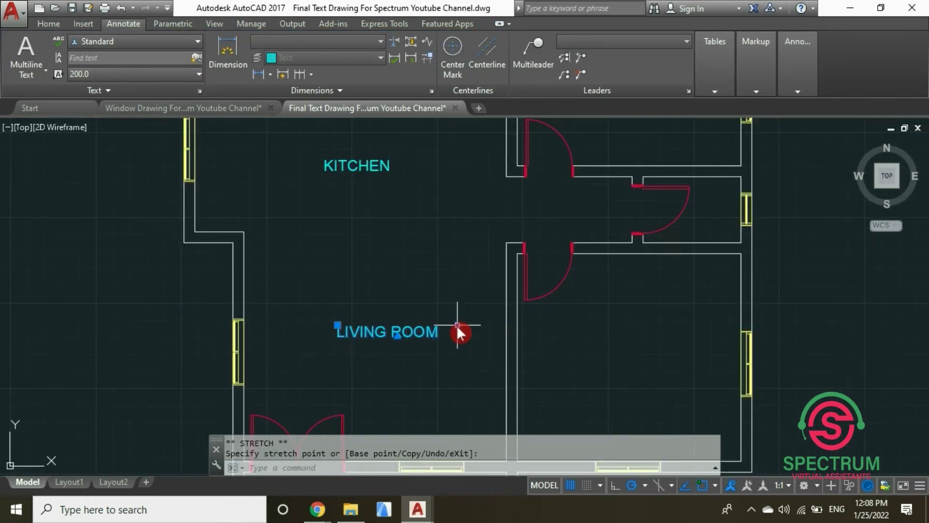
Step: Move LIVING ROOM leftward to centre it in the lower-left room
right_click(410, 261)
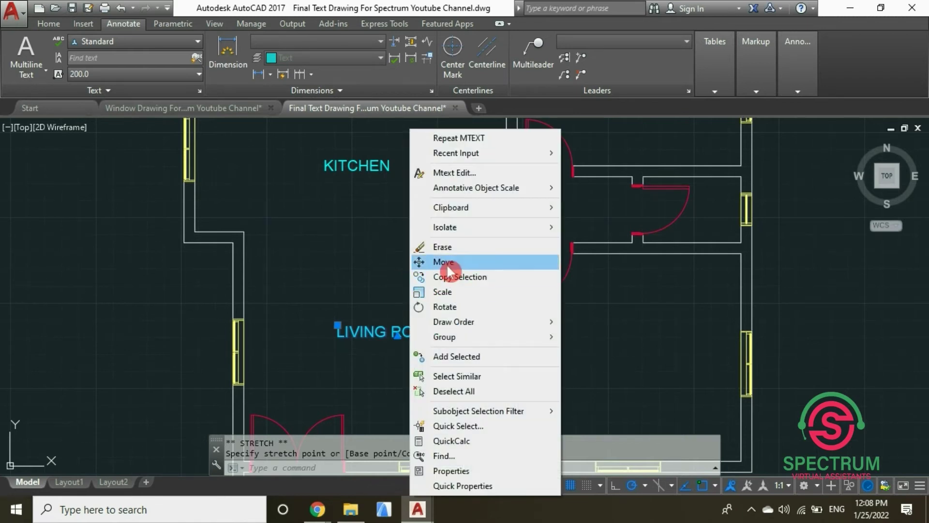
left_click(441, 262)
left_click(396, 331)
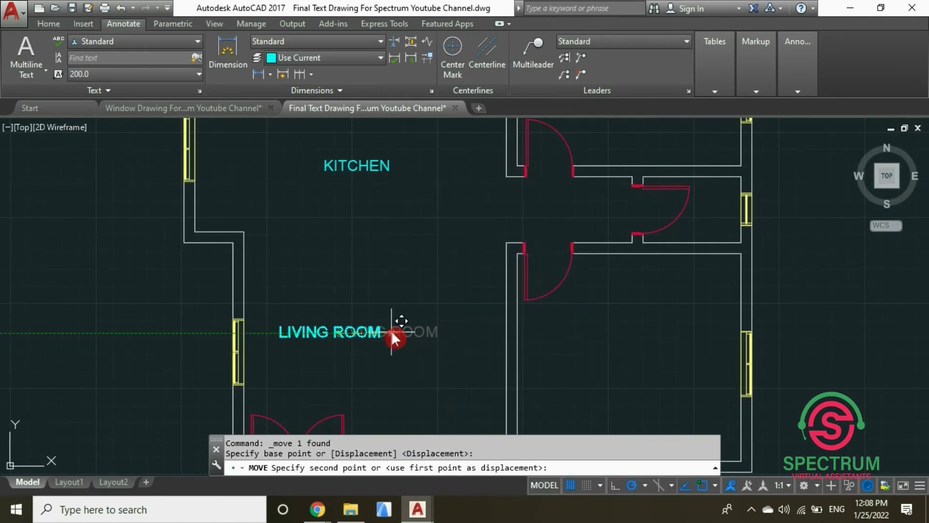
scroll(394, 331, "down", 2)
scroll(390, 334, "up", 6)
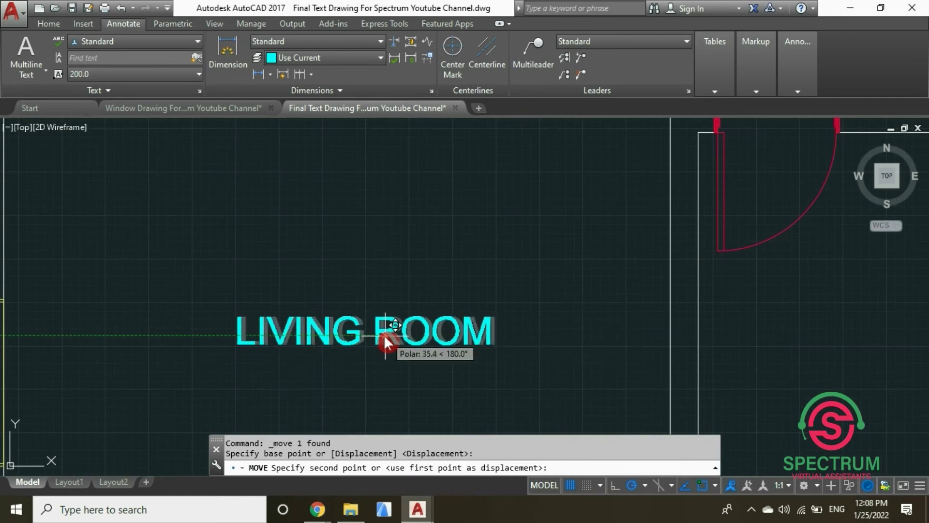
left_click(367, 333)
scroll(360, 341, "down", 5)
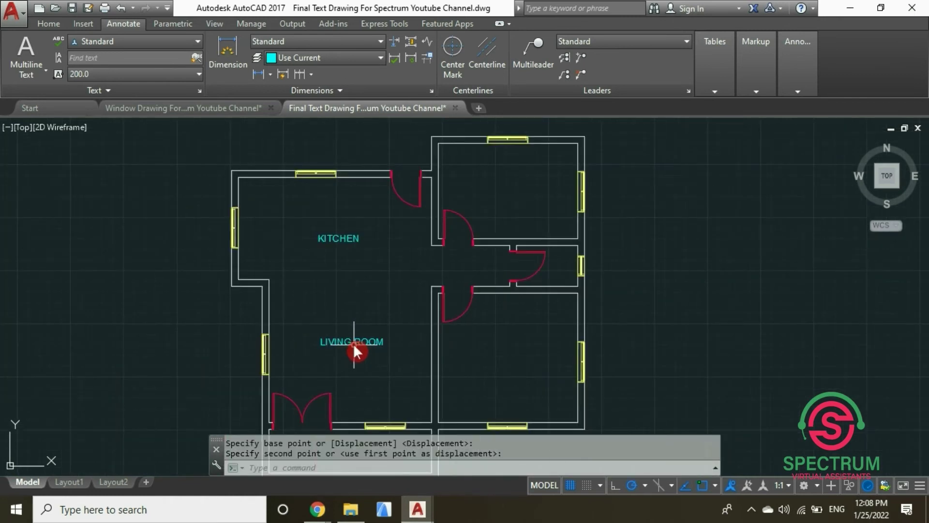
left_click(358, 344)
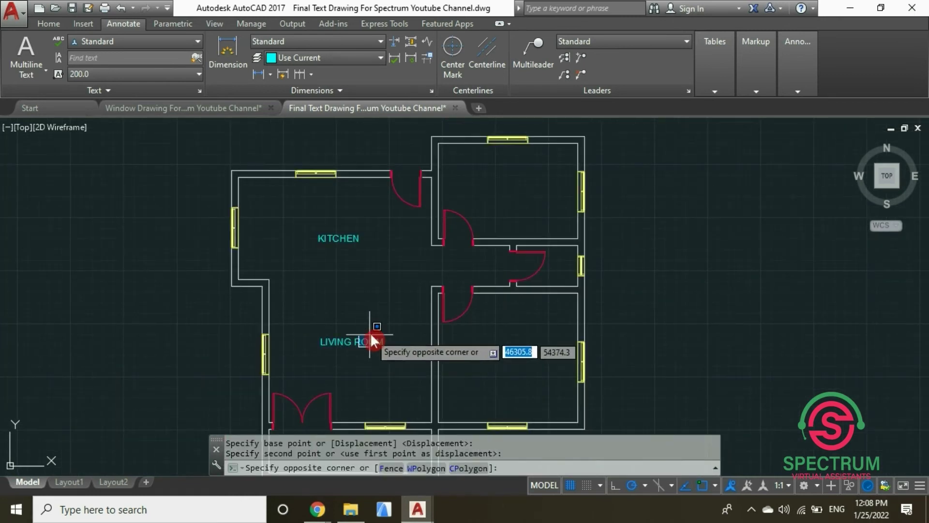
key("Escape")
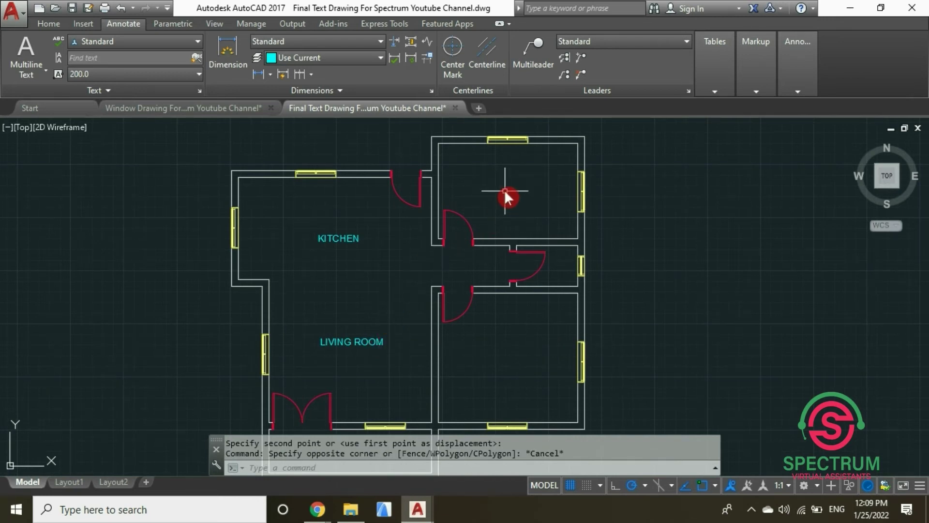
Step: Draw a text box in the upper-right room and type BEDROOM with 1 on a second line
left_click(48, 69)
left_click(47, 98)
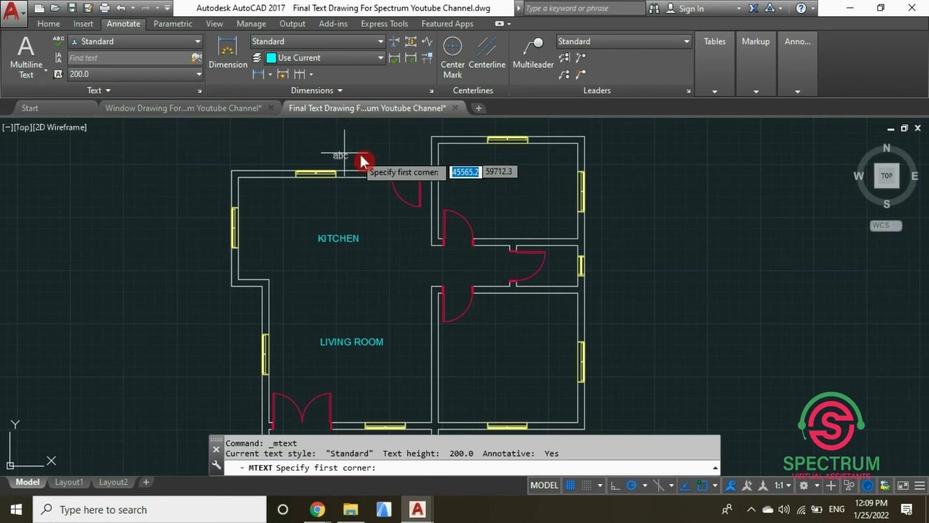
scroll(517, 191, "up", 2)
left_click(469, 169)
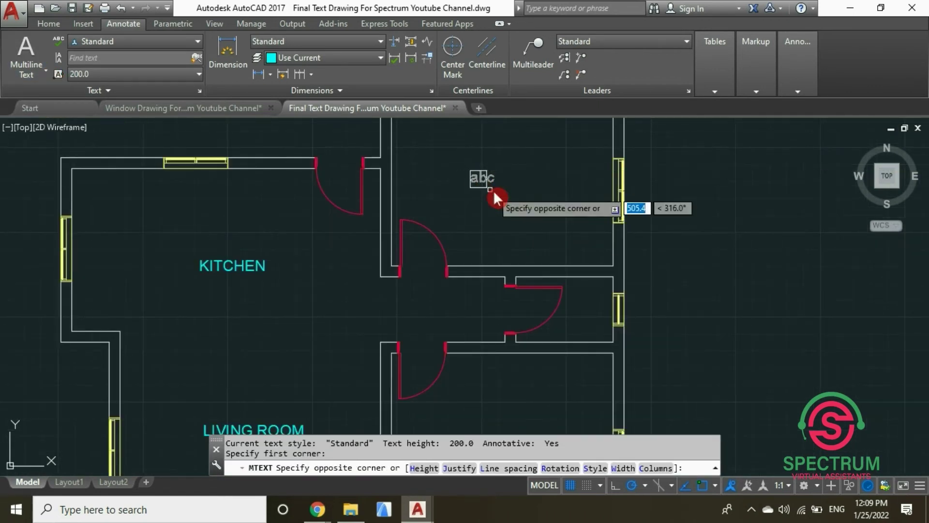
left_click(554, 194)
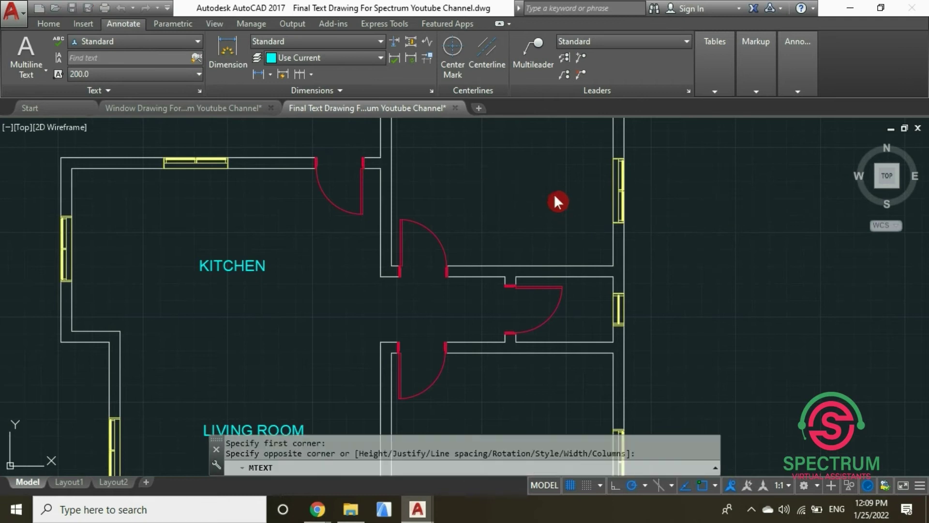
type("BEDROOM")
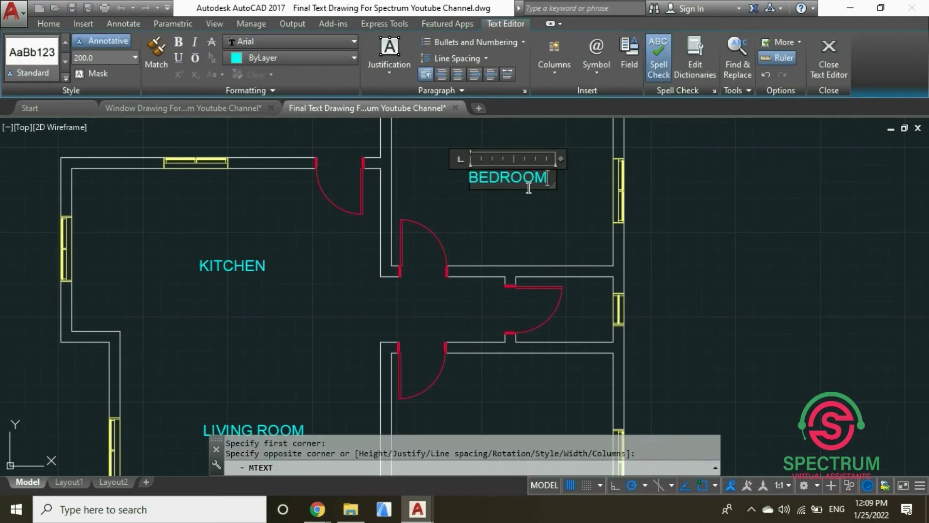
key("Return")
type("1")
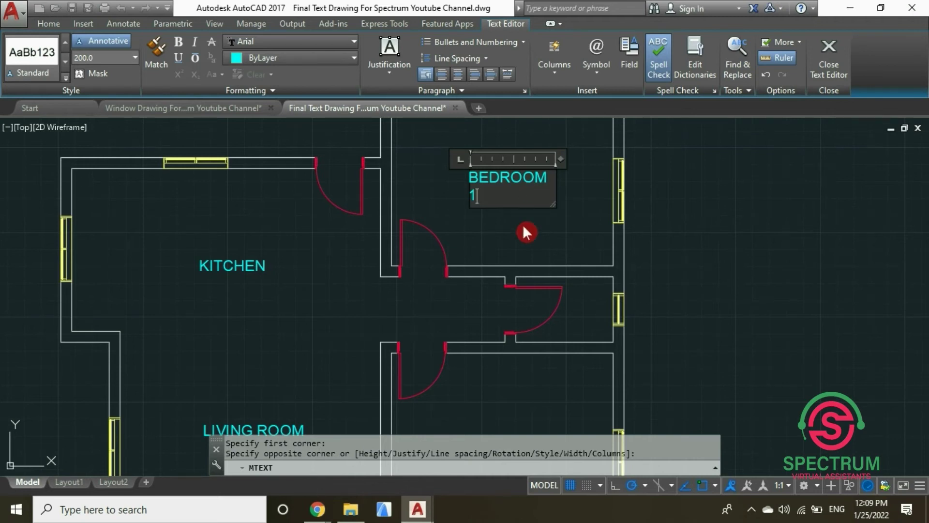
left_click(523, 224)
Step: Widen the BEDROOM 1 text box so it reads on a single line
left_click(527, 190)
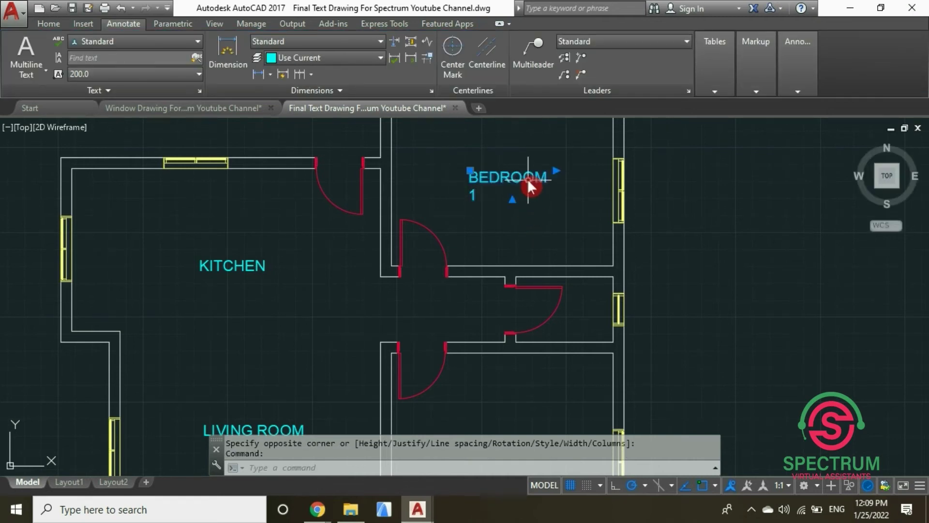
left_click(555, 170)
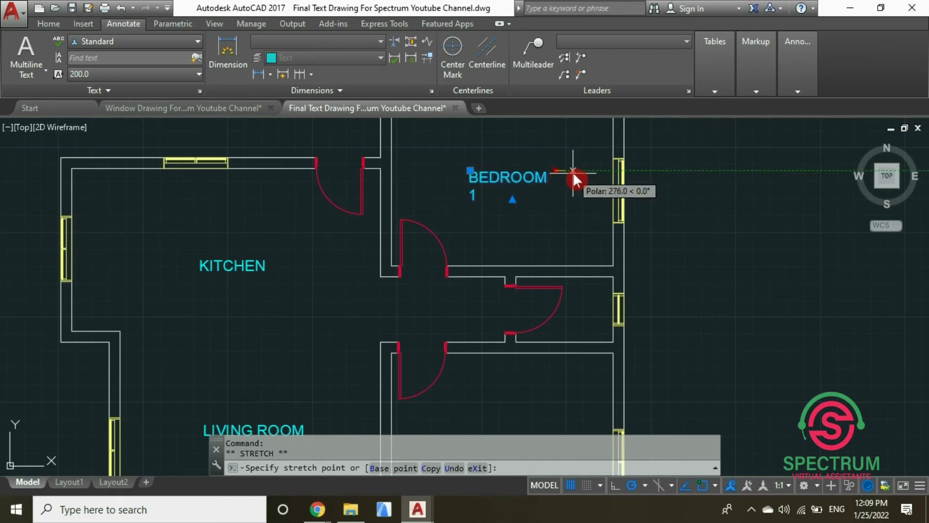
left_click(575, 172)
scroll(499, 226, "down", 2)
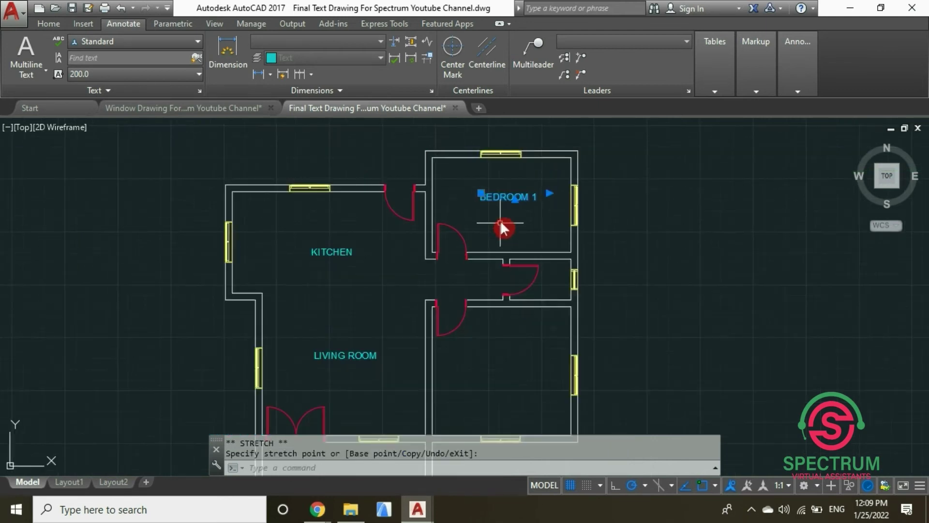
left_click(469, 174)
key("Escape")
key("Escape")
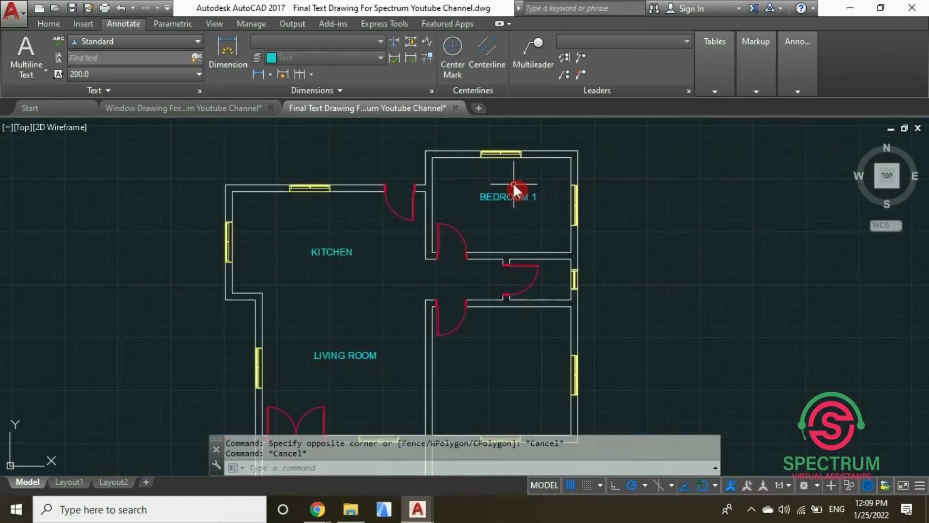
Step: Move BEDROOM 1 down into the middle of the upper-right room
left_click(508, 199)
right_click(508, 198)
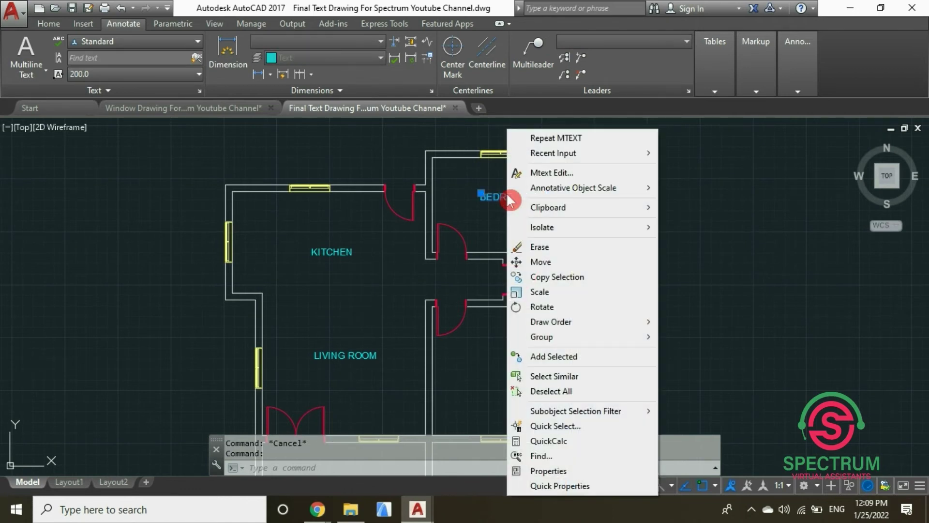
left_click(581, 265)
left_click(515, 193)
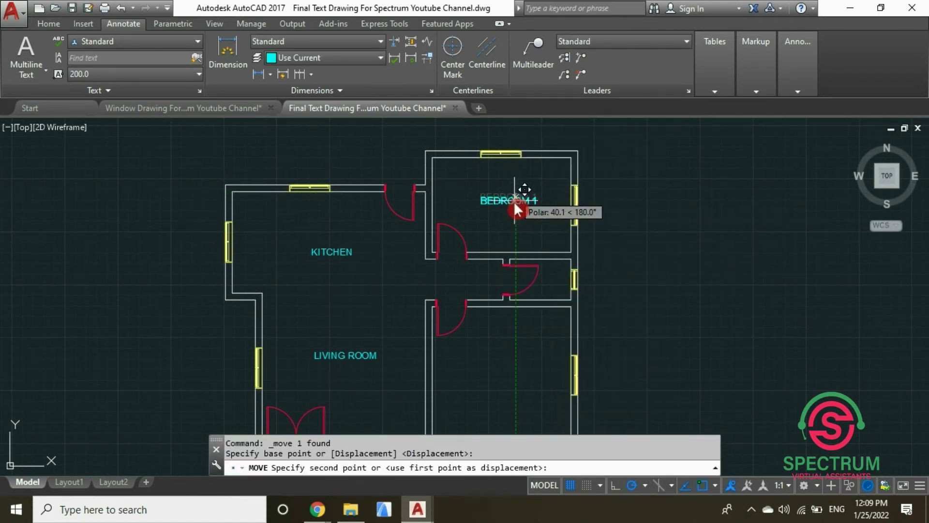
key("Escape")
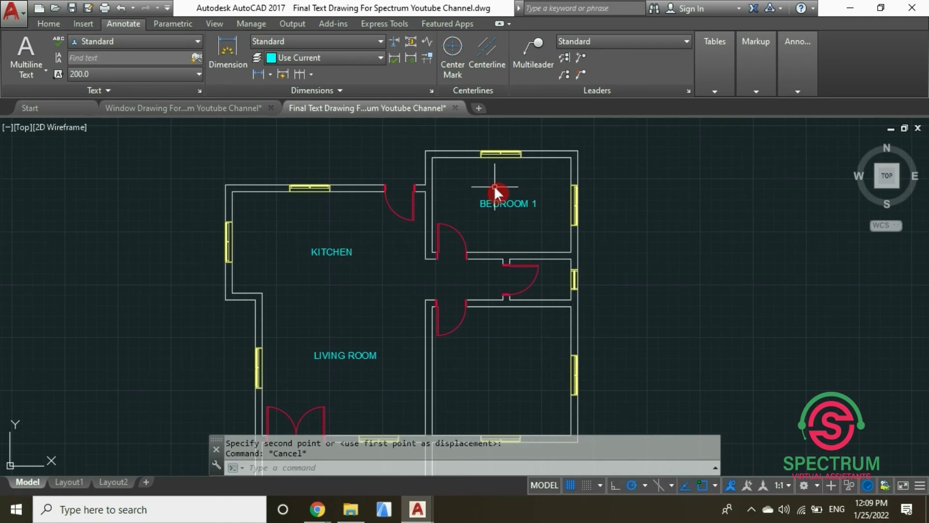
scroll(494, 185, "down", 2)
scroll(501, 193, "up", 2)
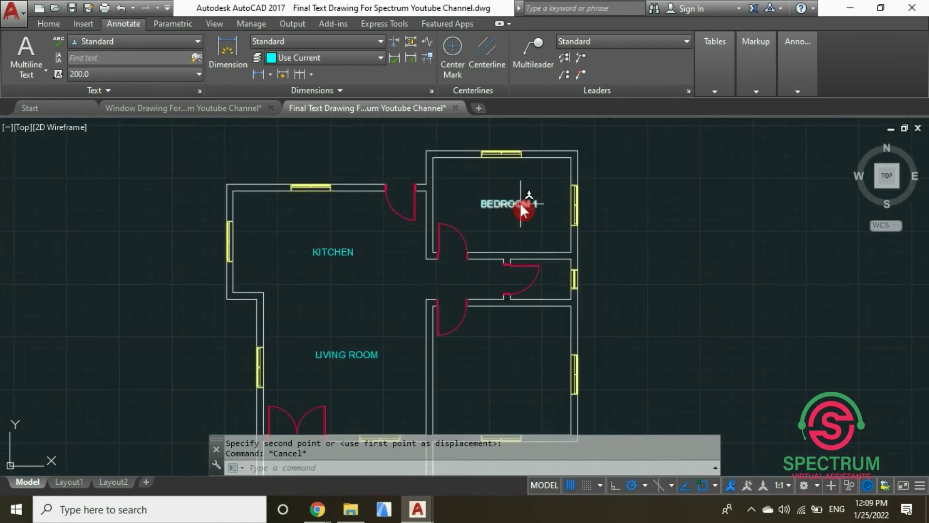
left_click(521, 204)
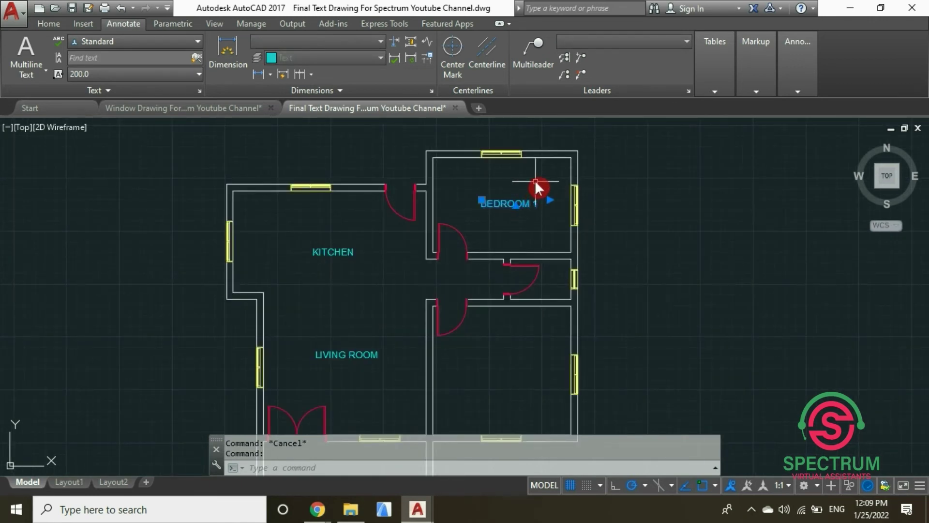
Step: Copy BEDROOM 1 into the lower-right room, then undo that copy
right_click(550, 176)
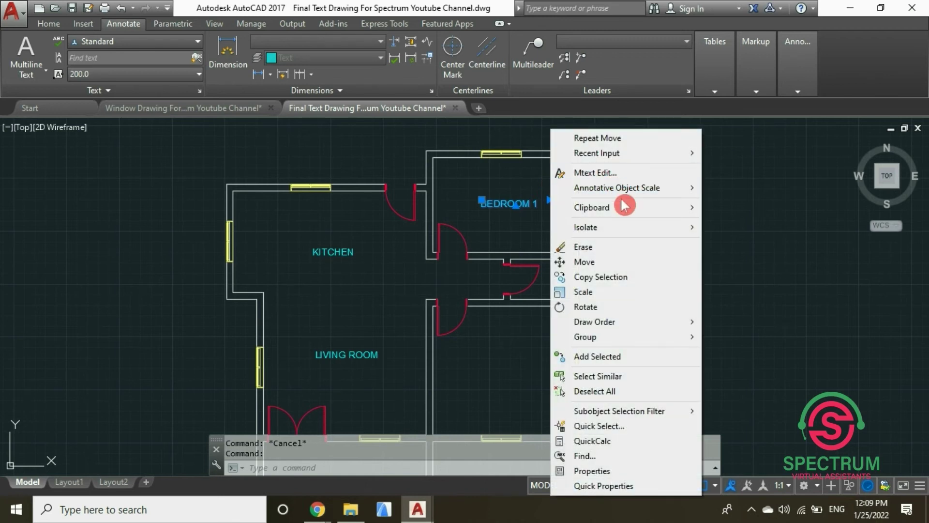
left_click(624, 280)
left_click(519, 204)
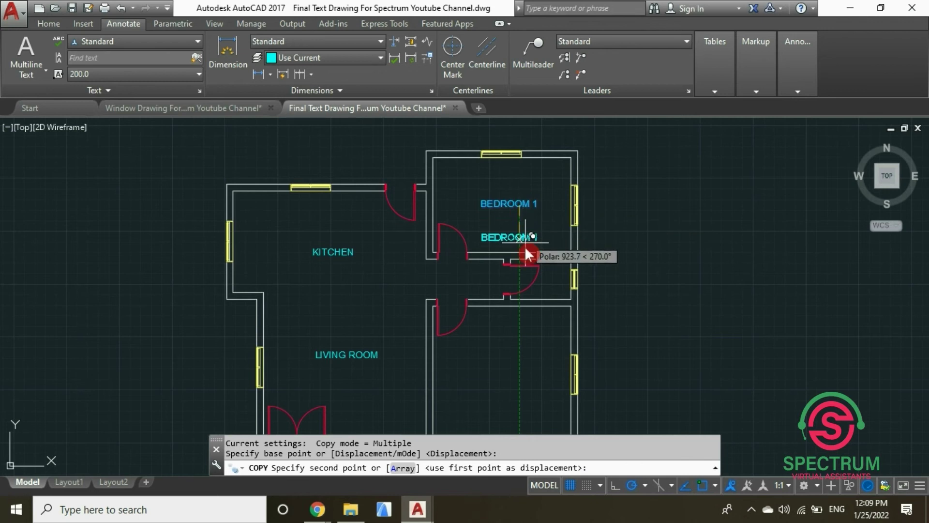
left_click(519, 386)
key("Escape")
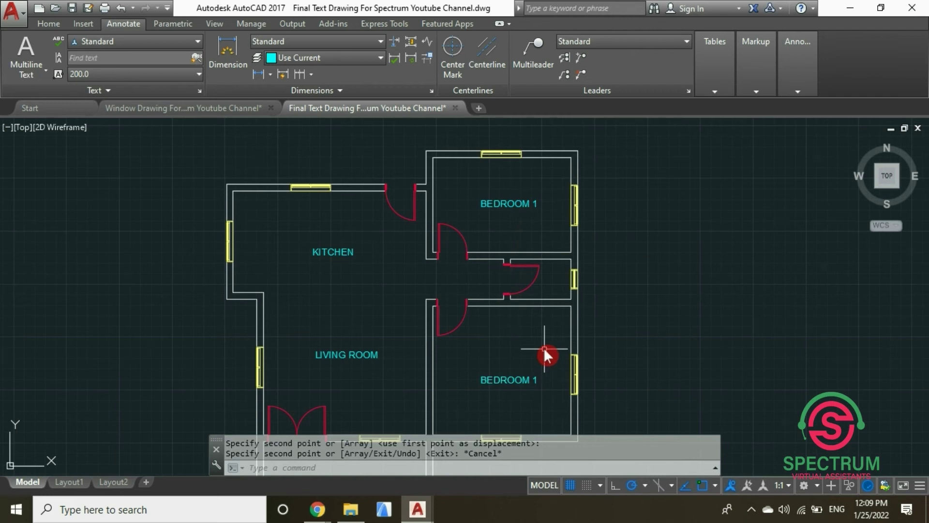
left_click(127, 10)
Step: Copy the upper BEDROOM 1 label straight down into the lower-right room with Ortho on
left_click(531, 211)
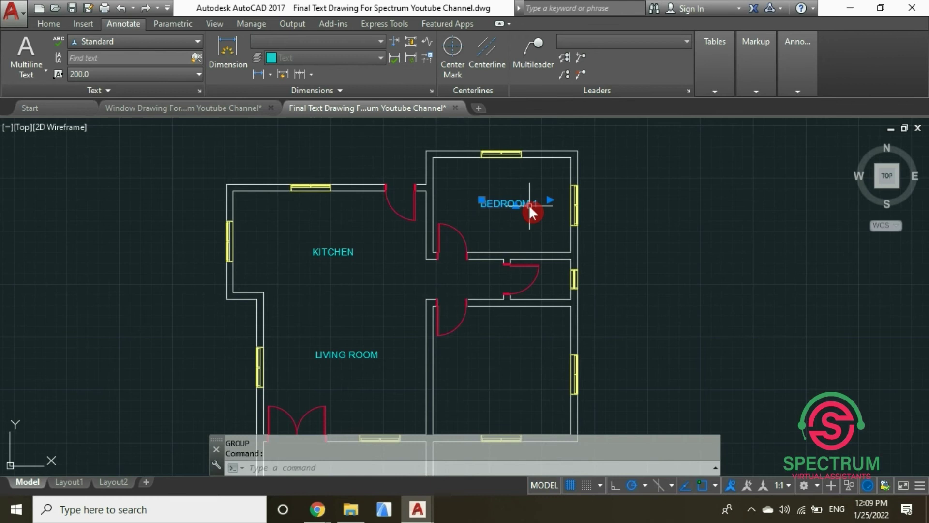
left_click(58, 25)
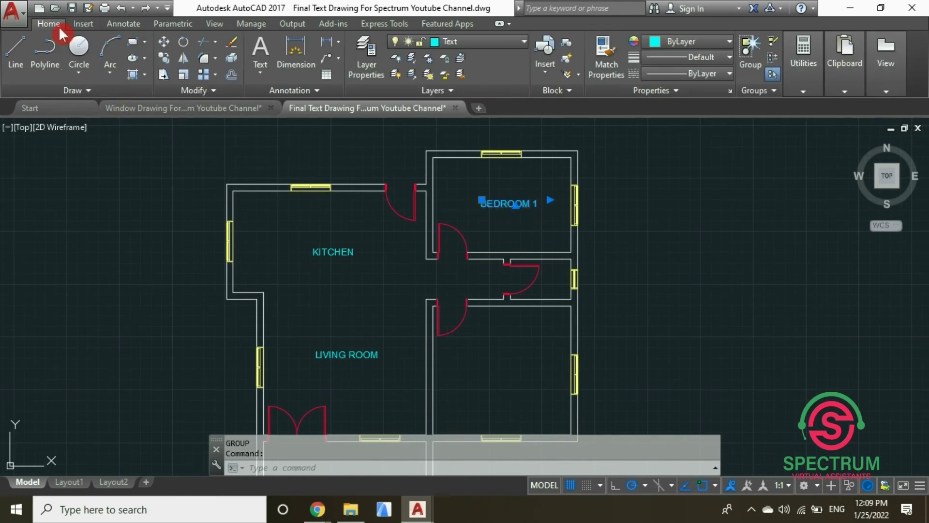
left_click(165, 57)
left_click(512, 205)
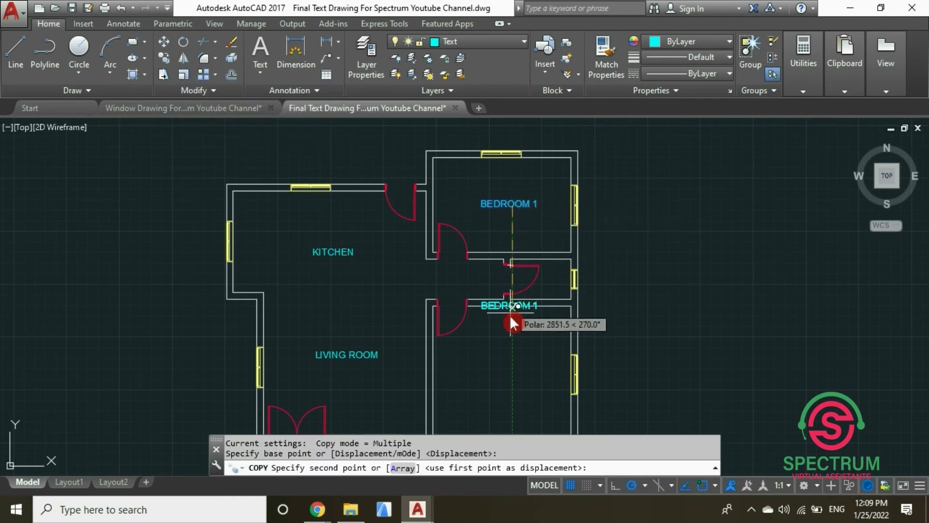
key("F8")
left_click(509, 387)
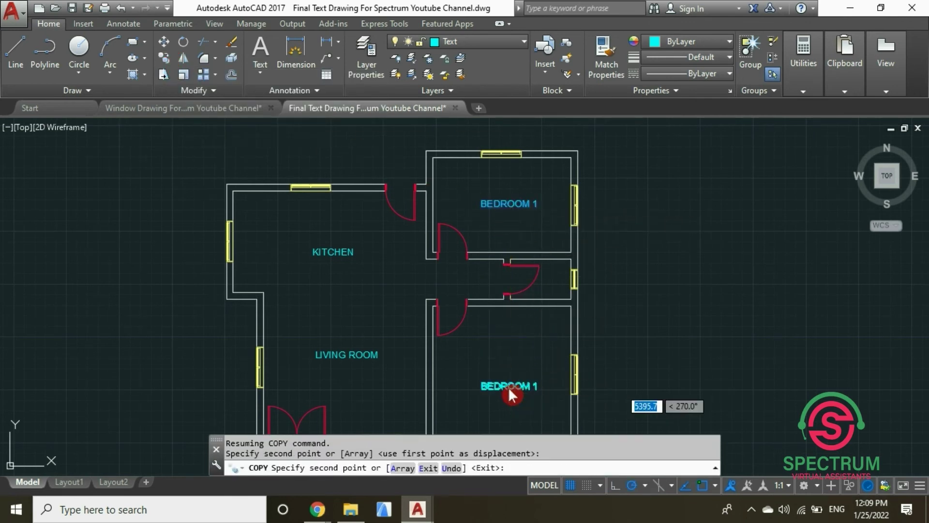
key("Escape")
scroll(527, 403, "up", 5)
left_click(541, 347)
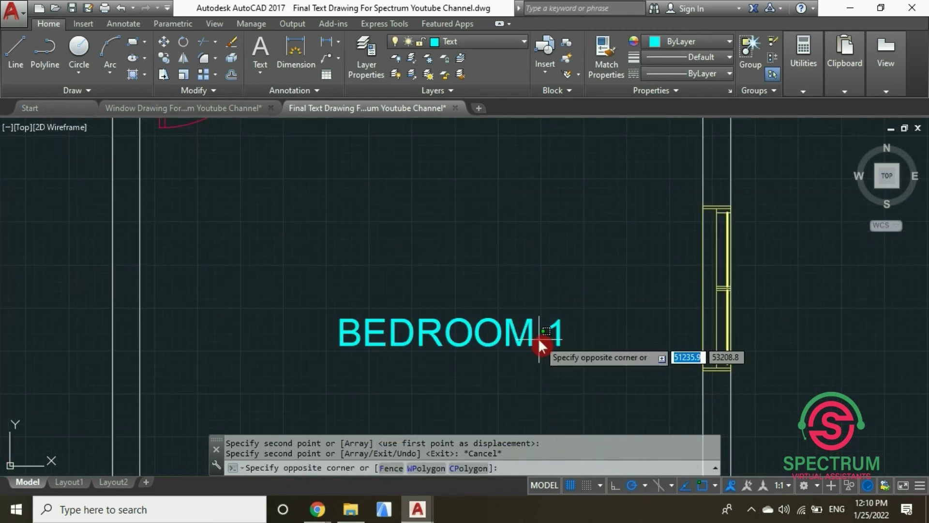
Step: Change the copied label's number from 1 to 2 so it reads BEDROOM 2
key("Escape")
left_click(515, 332)
double_click(515, 332)
left_click_drag(545, 334, 570, 333)
type("2")
left_click(573, 406)
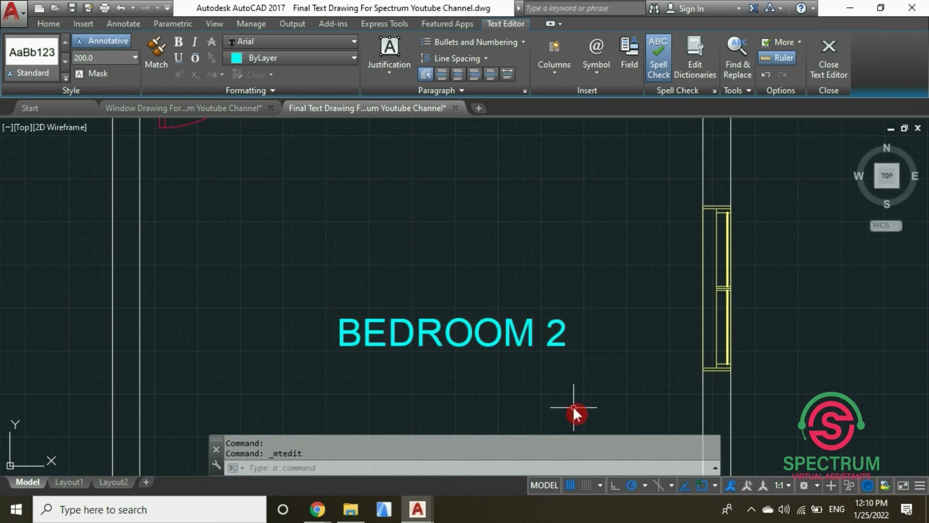
scroll(487, 376, "down", 4)
scroll(488, 377, "down", 2)
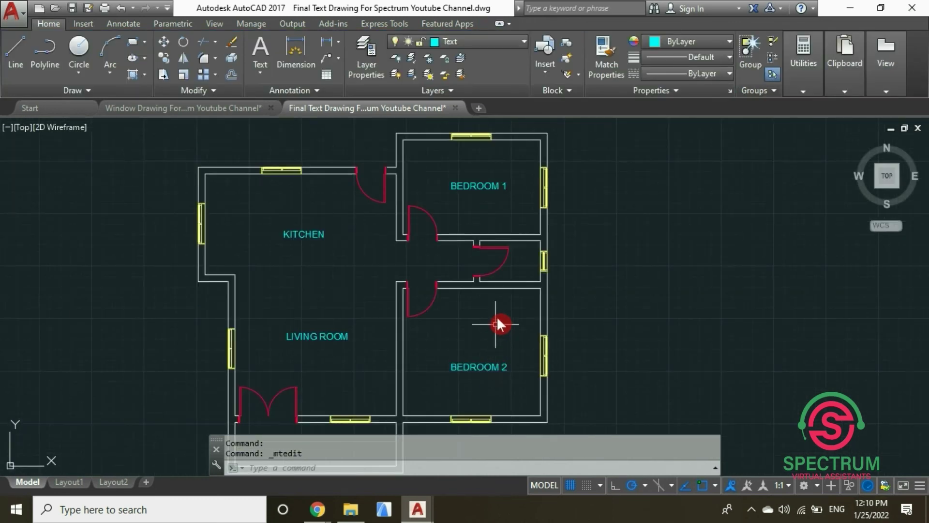
scroll(508, 267, "up", 2)
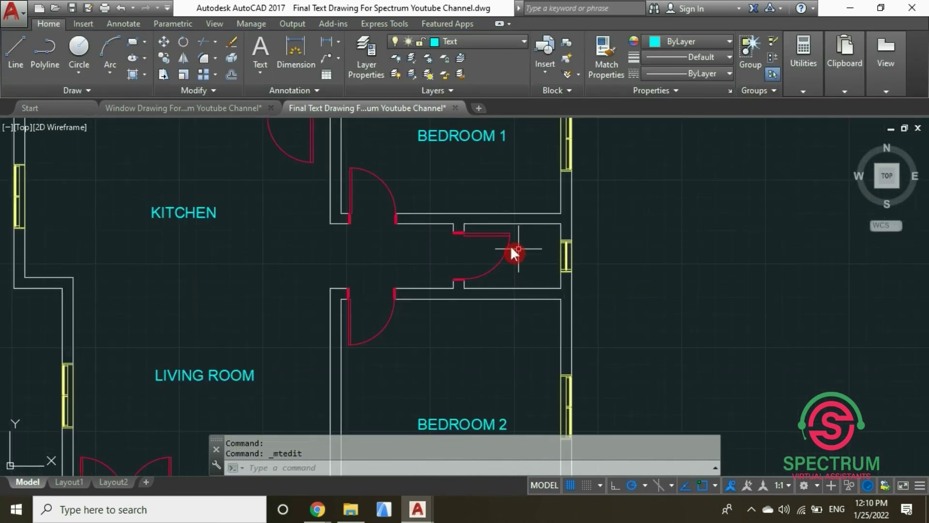
Step: Create a multiline text label 'WC' in the small room between the two bedrooms
left_click(127, 24)
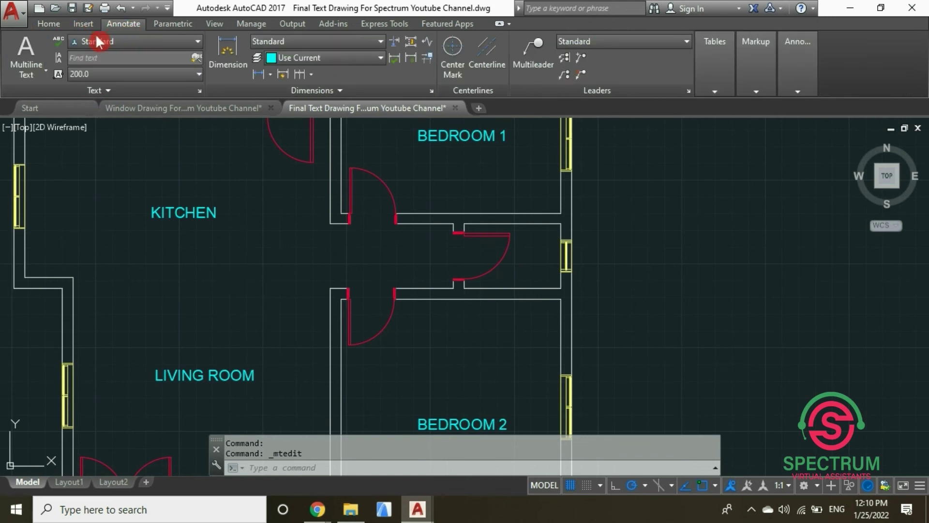
left_click(44, 71)
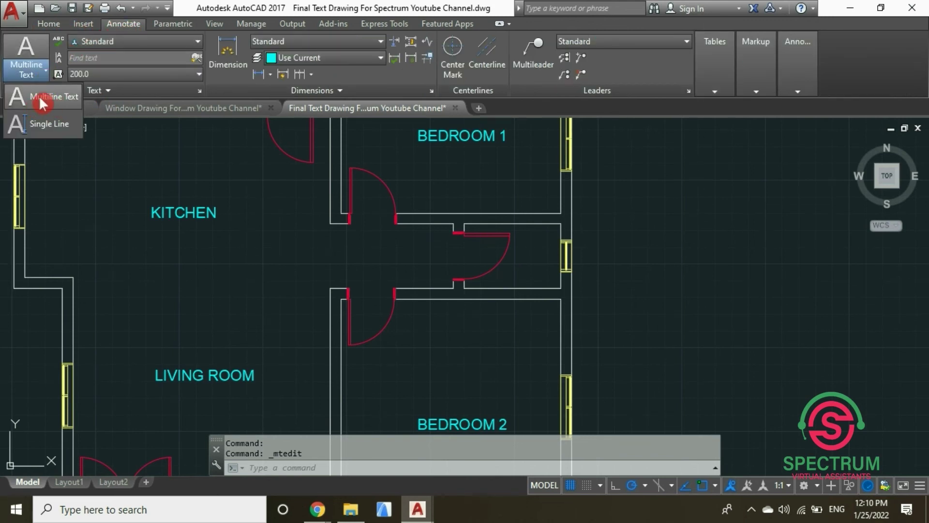
left_click(39, 95)
left_click(510, 234)
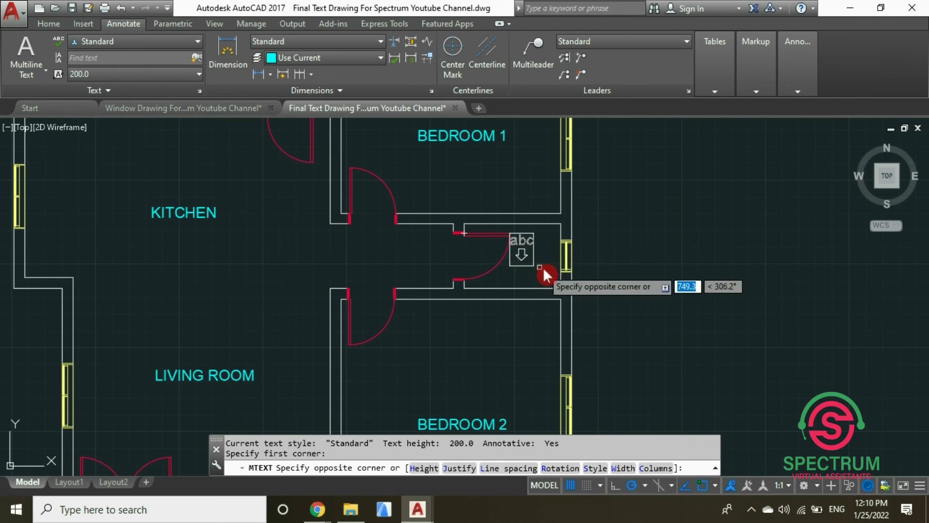
left_click(552, 271)
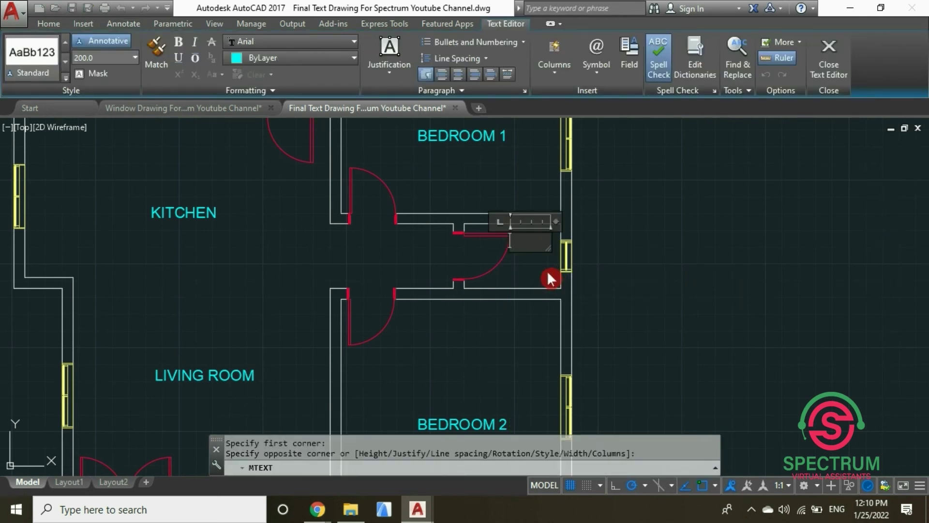
type("WC")
left_click(524, 282)
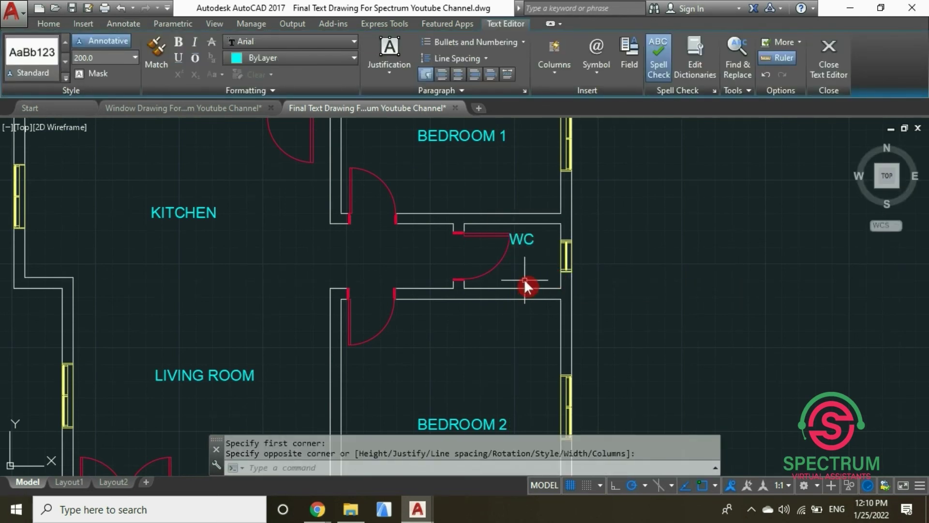
Step: Move the WC label slightly lower so it sits centred in the small room
left_click(524, 237)
right_click(622, 202)
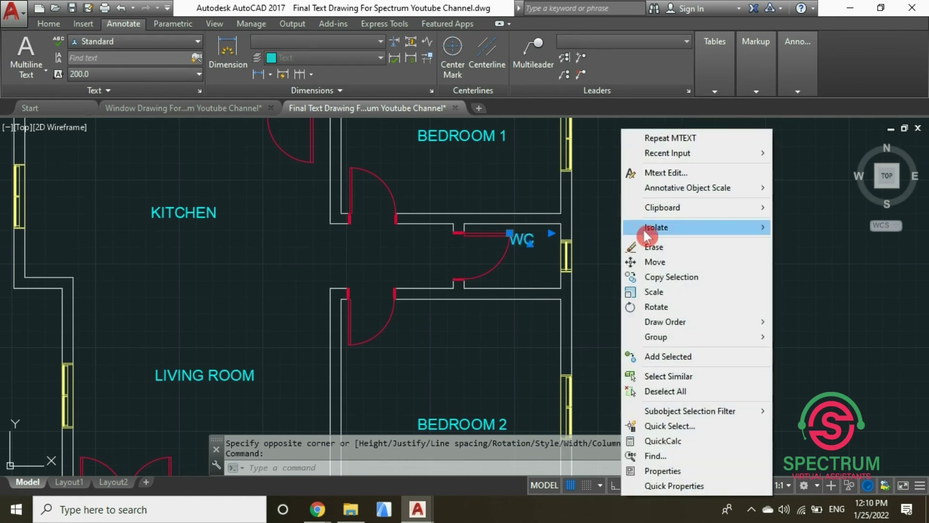
left_click(655, 262)
left_click(524, 249)
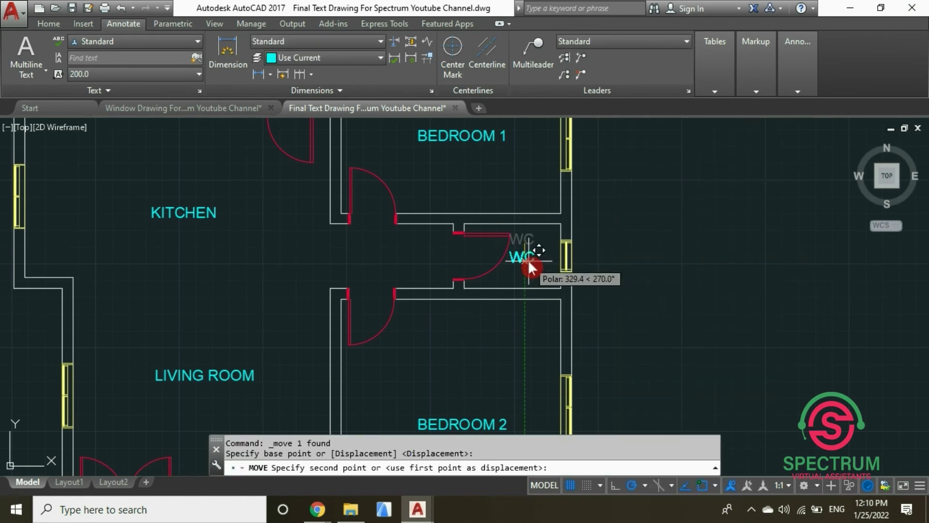
left_click(529, 268)
key("Escape")
scroll(530, 217, "down", 6)
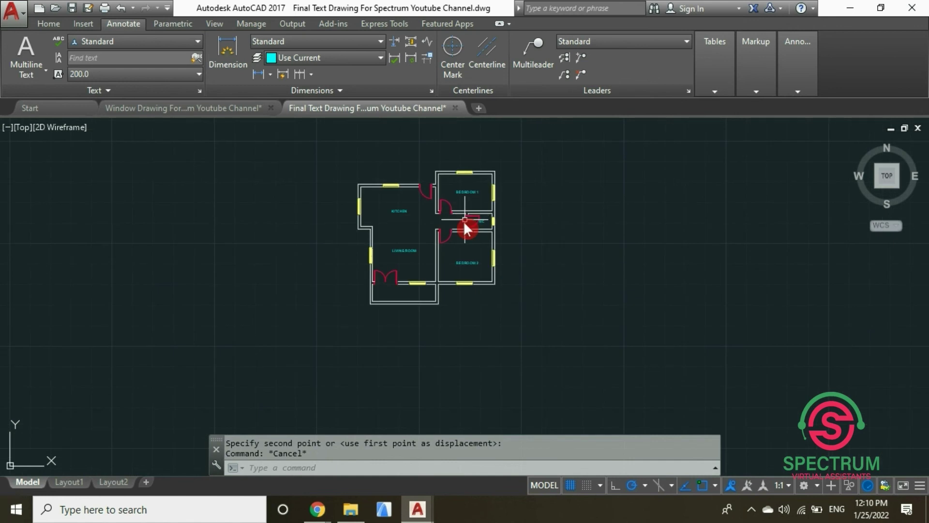
Step: Copy the LIVING ROOM label into the small room below the living room
scroll(434, 279, "up", 2)
scroll(397, 282, "up", 3)
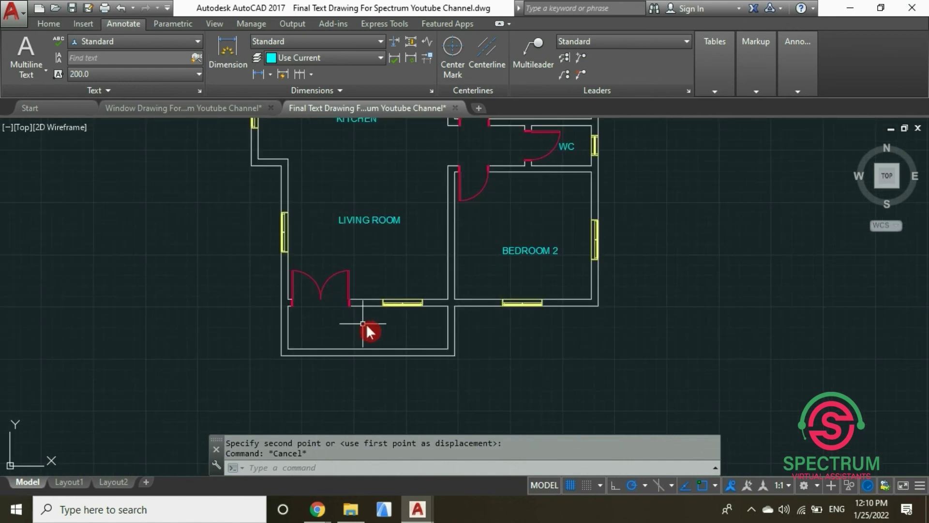
left_click(382, 220)
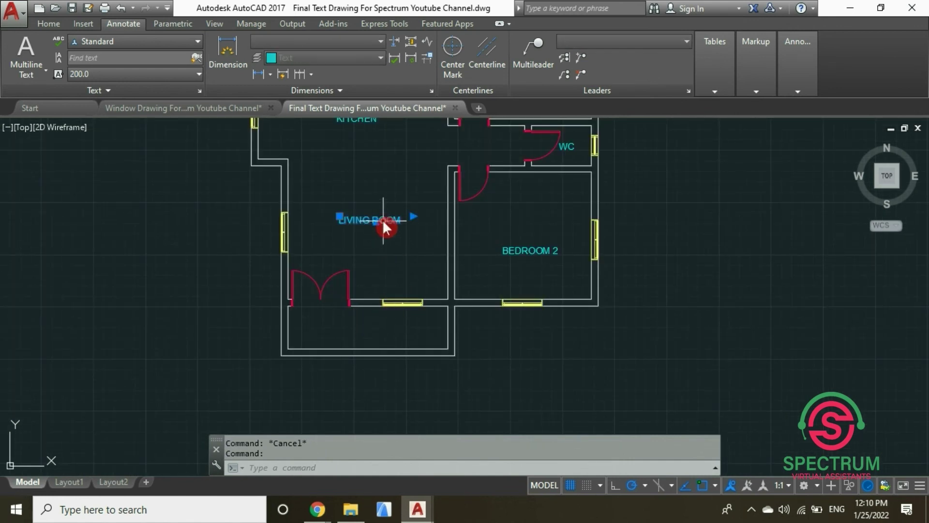
right_click(383, 219)
left_click(448, 276)
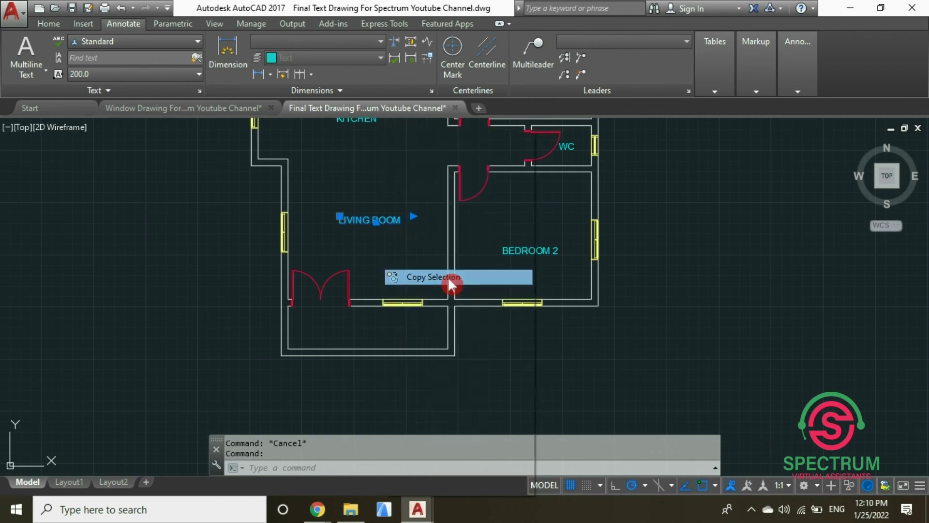
left_click(372, 222)
left_click(378, 330)
key("Escape")
scroll(377, 330, "up", 5)
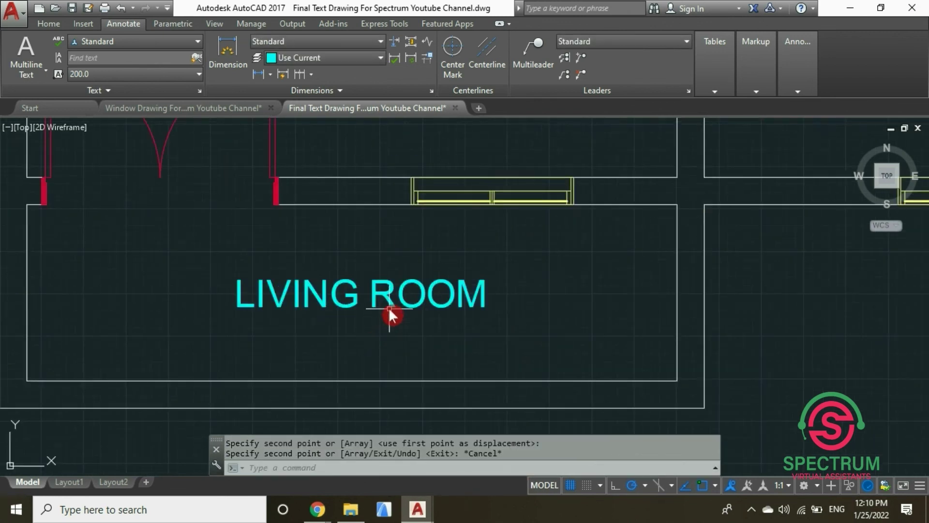
left_click(389, 309)
key("Escape")
Step: Replace the copied label's text with 'ENTRY PORCH'
left_click(450, 293)
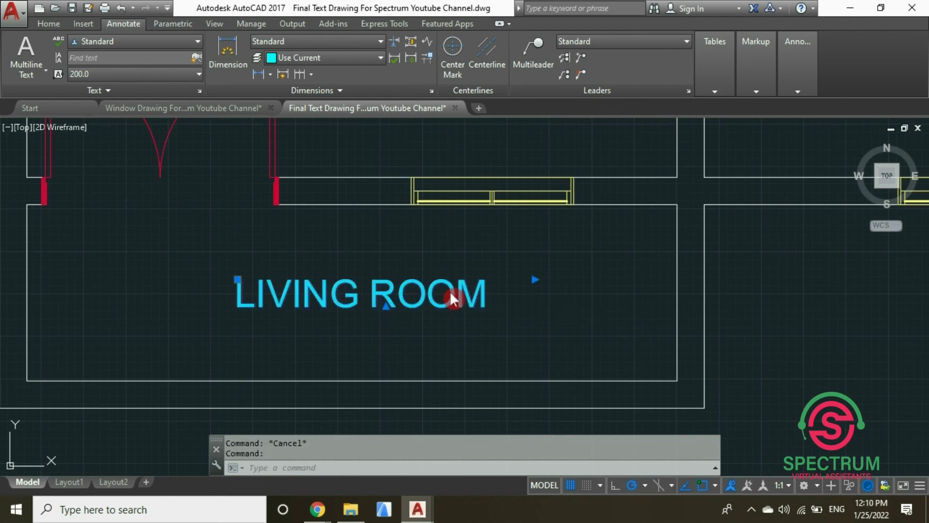
double_click(450, 294)
left_click_drag(490, 296, 219, 286)
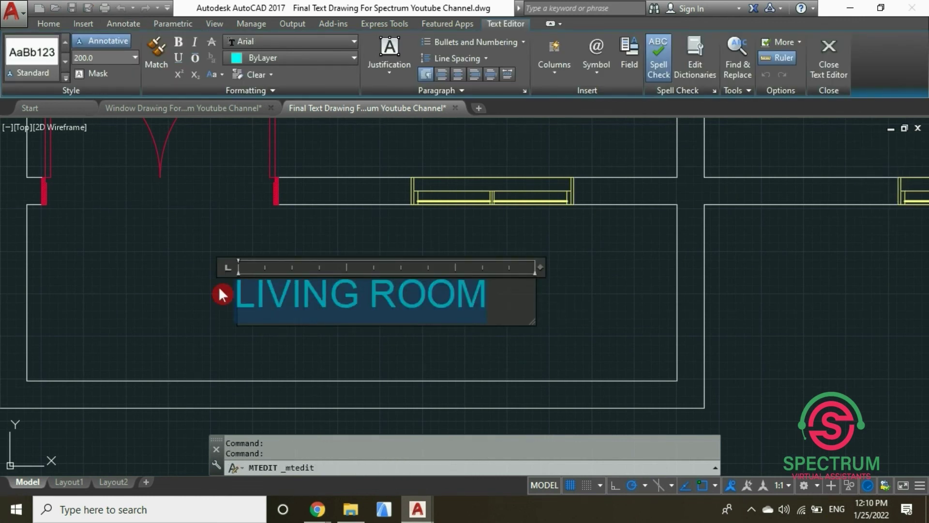
type("ENTRY POR")
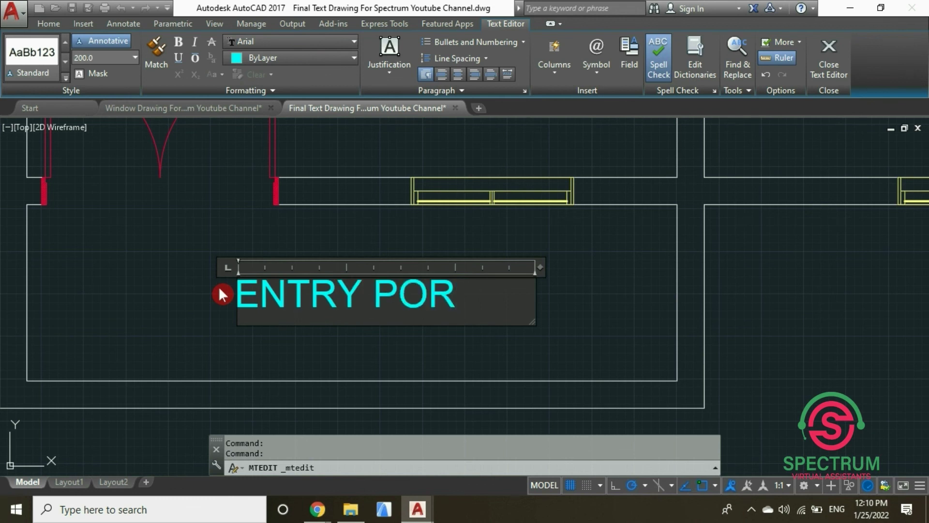
type("CH")
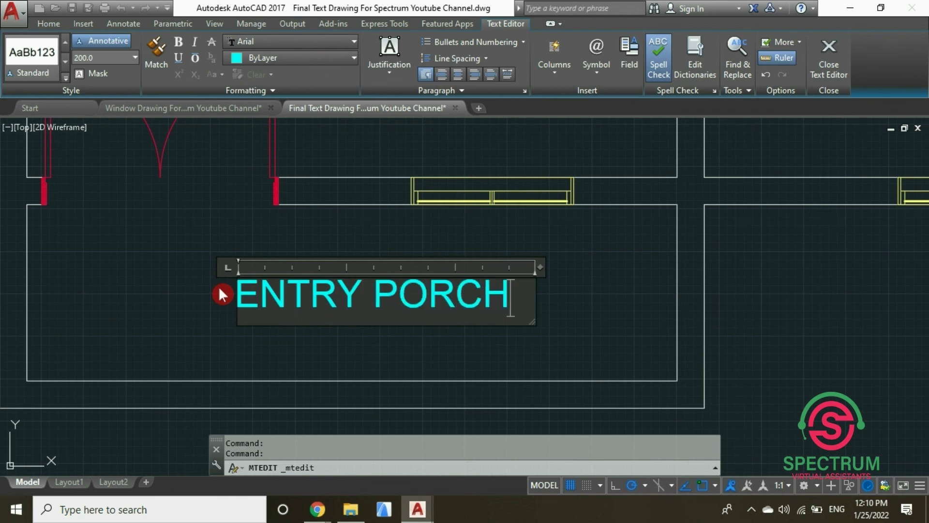
left_click(568, 259)
scroll(444, 266, "down", 6)
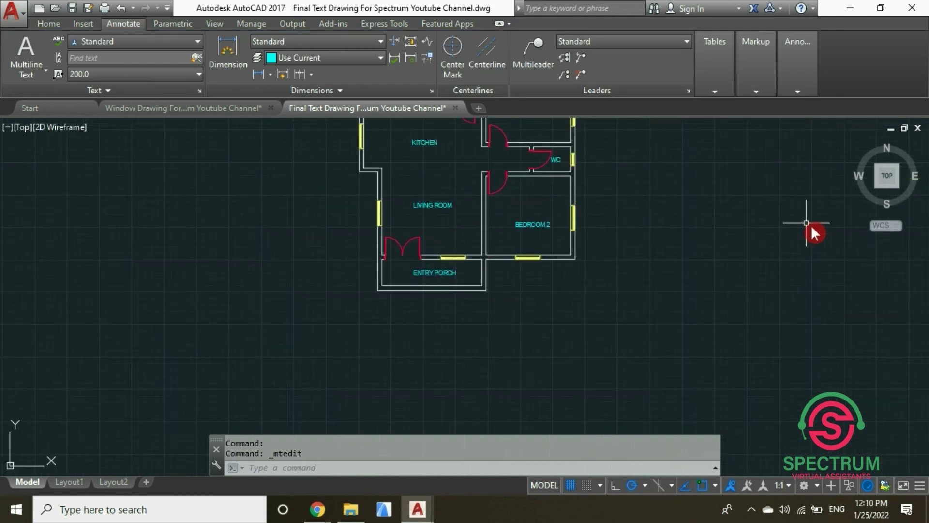
left_click(674, 245)
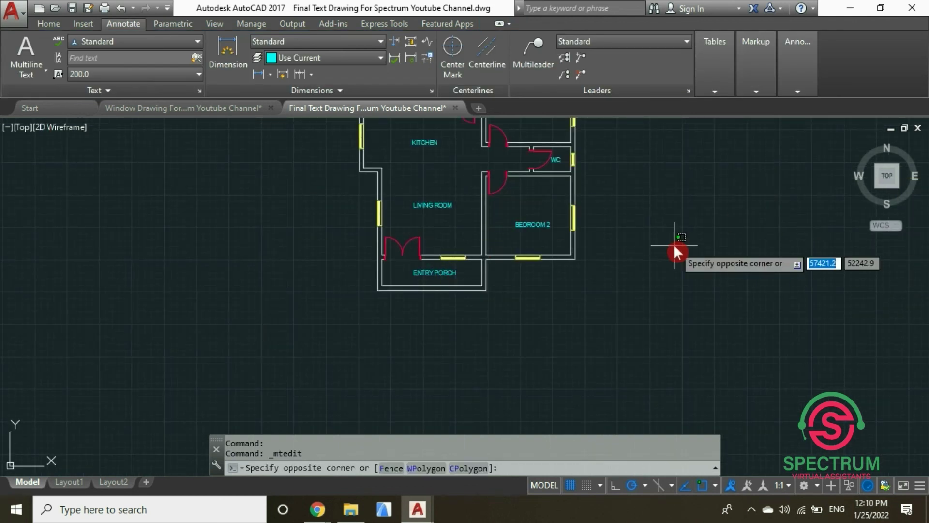
key("Escape")
scroll(470, 260, "down", 4)
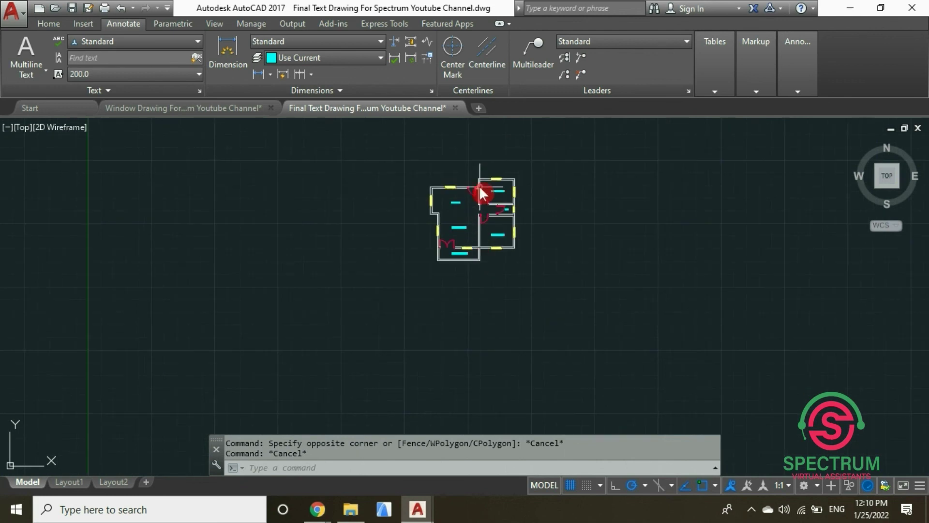